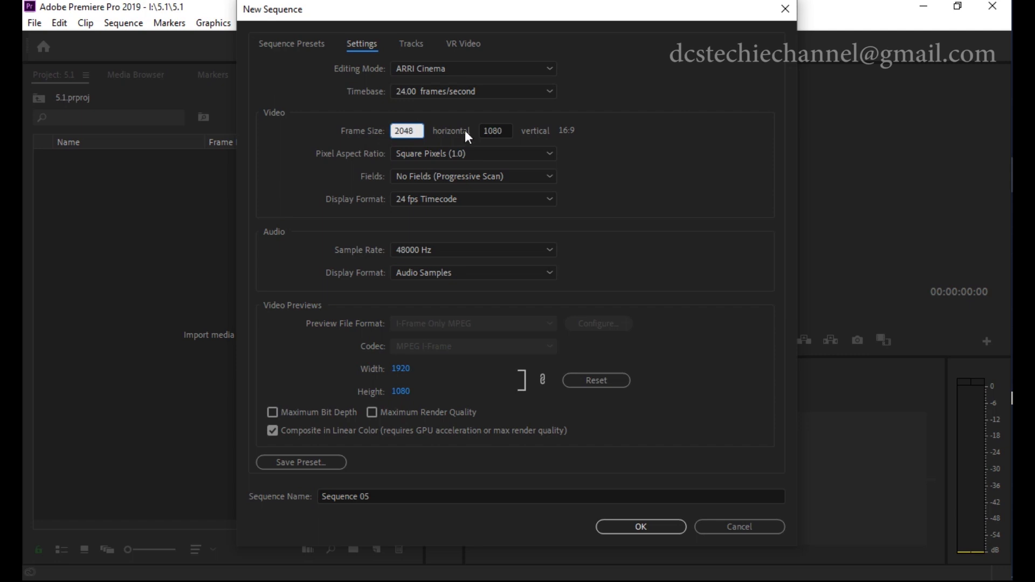
Set the sequence's vertical frame size to 858 and remove all four default audio tracks.
left_click(488, 130)
type("858")
left_click(412, 51)
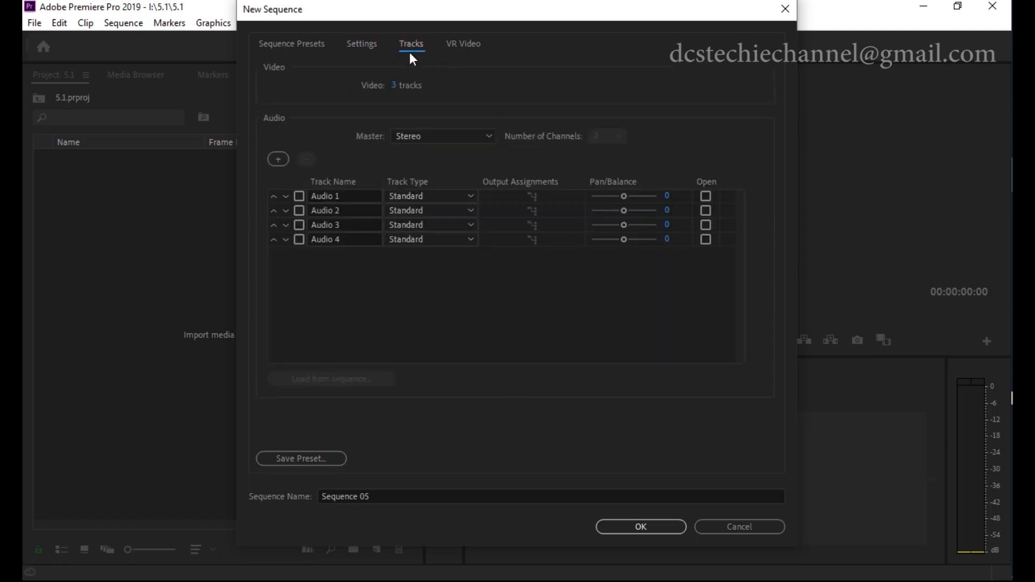
left_click(298, 196)
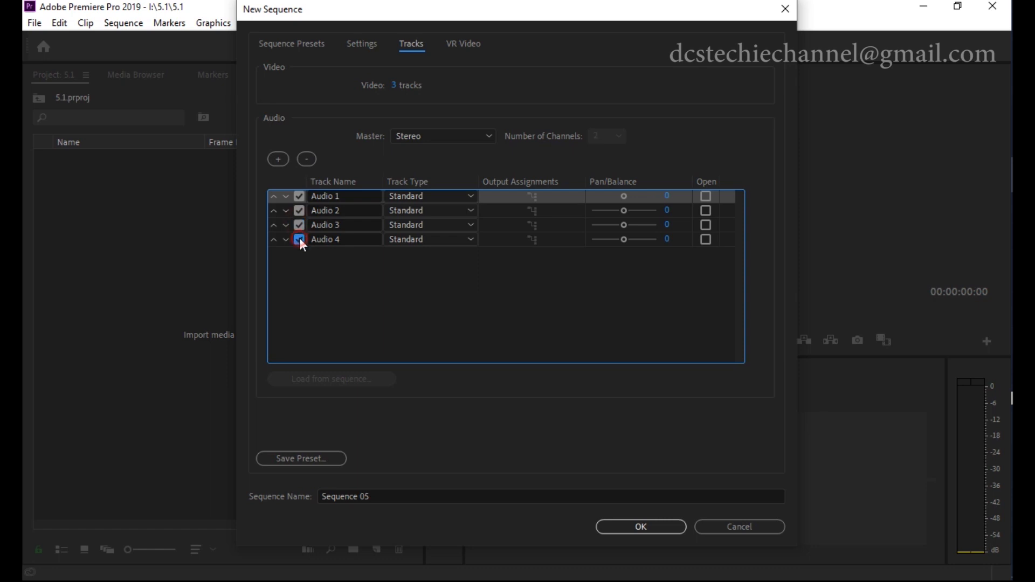
left_click(309, 160)
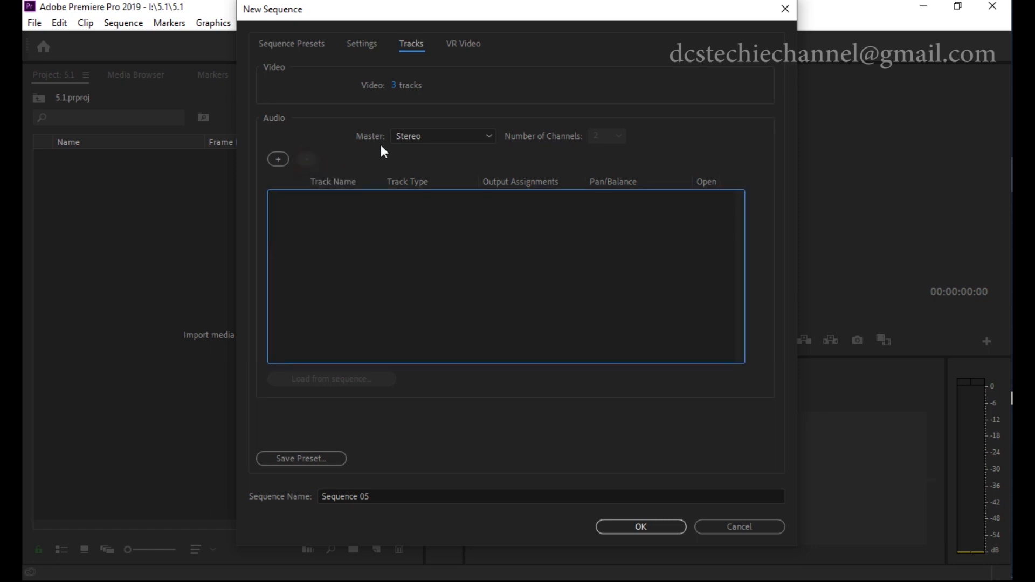
Set the sequence's audio master to Multichannel with 6 channels.
left_click(415, 137)
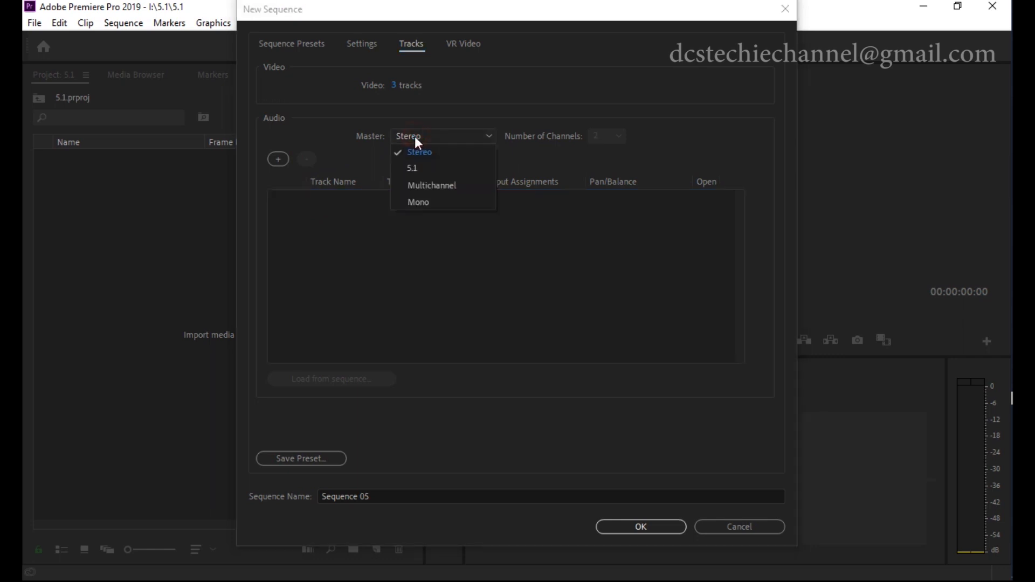
left_click(426, 185)
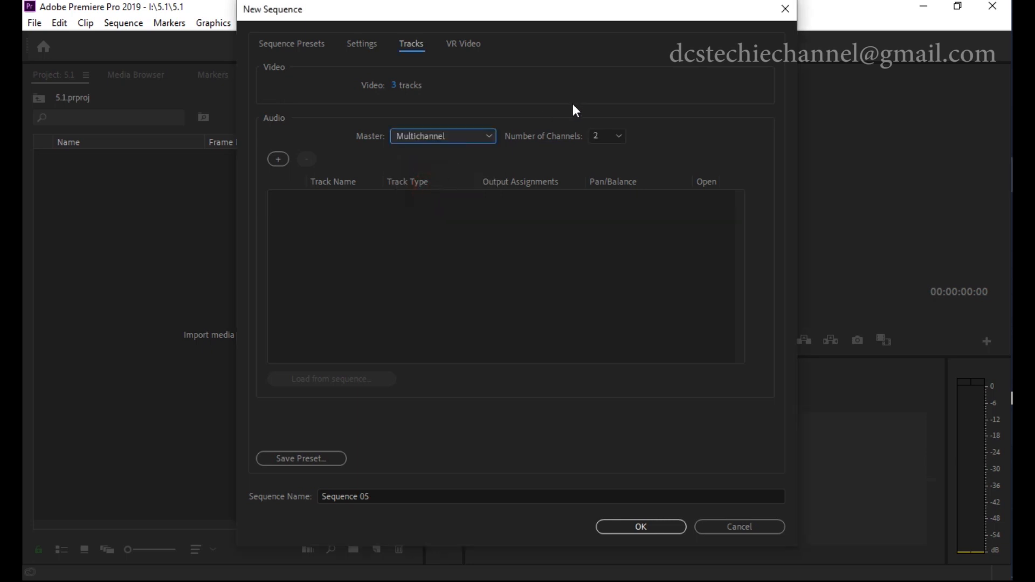
left_click(608, 137)
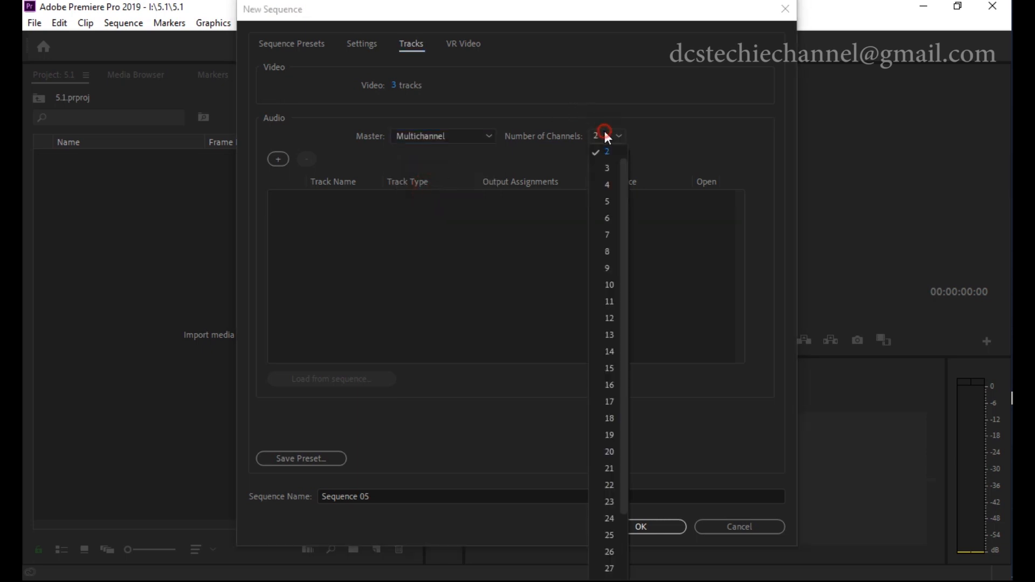
left_click(610, 218)
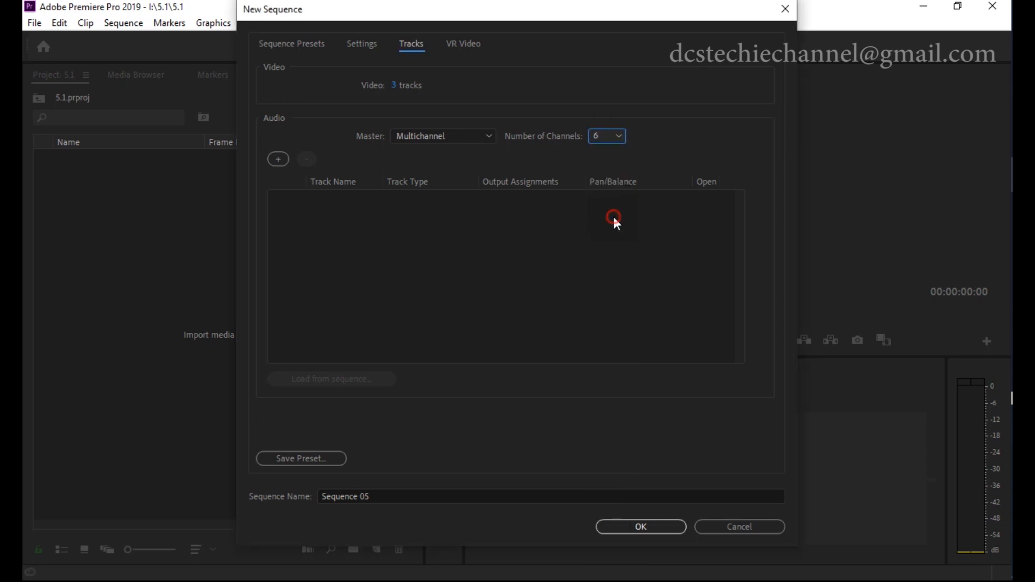
Add six mono audio tracks, panning Audio 1, 3 and 5 to -100 and Audio 2, 4 and 6 to 100.
left_click(283, 153)
left_click(283, 153)
left_click(283, 153)
left_click(283, 153)
left_click(283, 153)
left_click(283, 153)
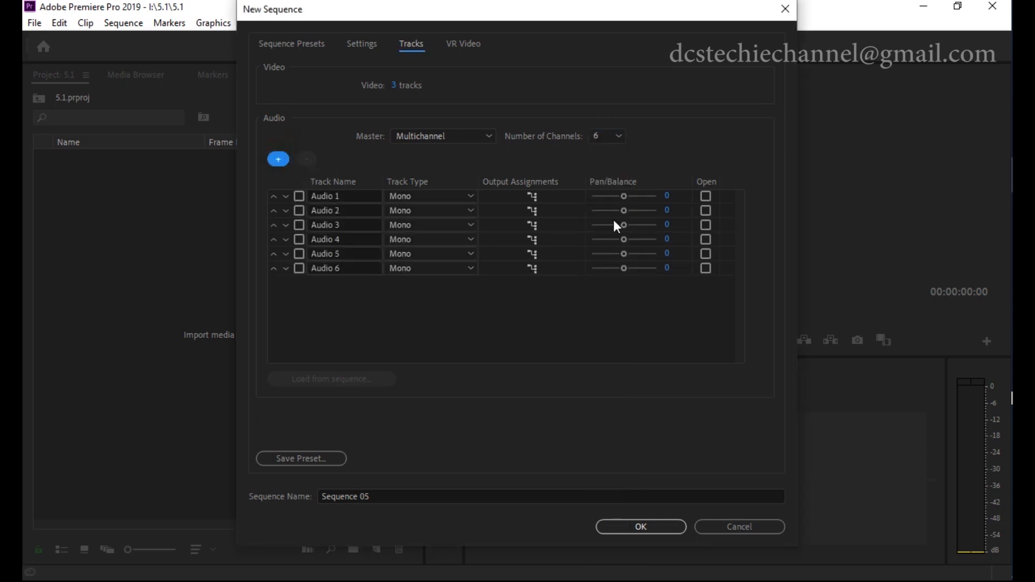
left_click_drag(622, 196, 652, 270)
left_click(624, 254)
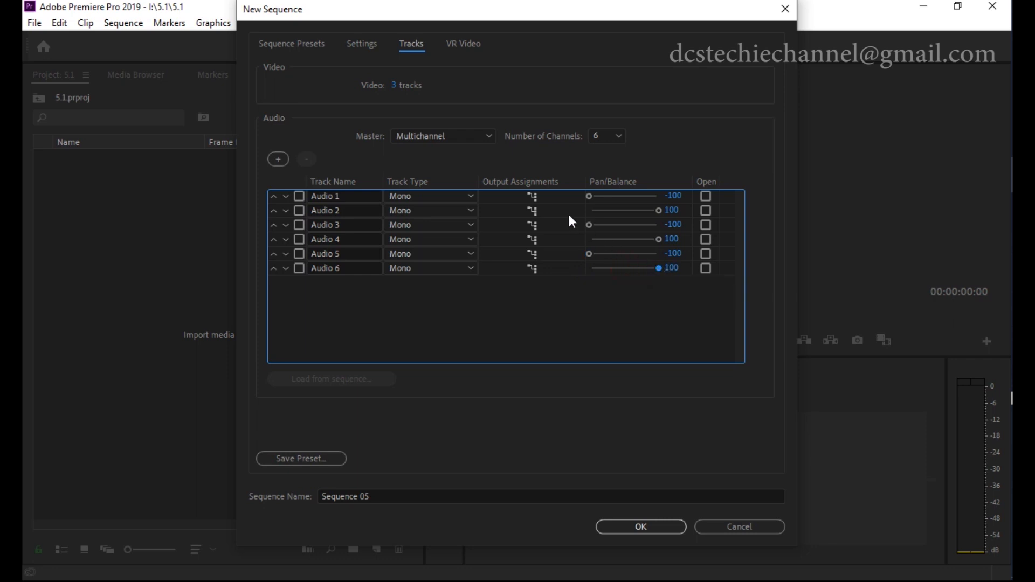
Check the output channel assignments of Audio 1 and Audio 2 against master channels 1 - 2.
left_click(533, 198)
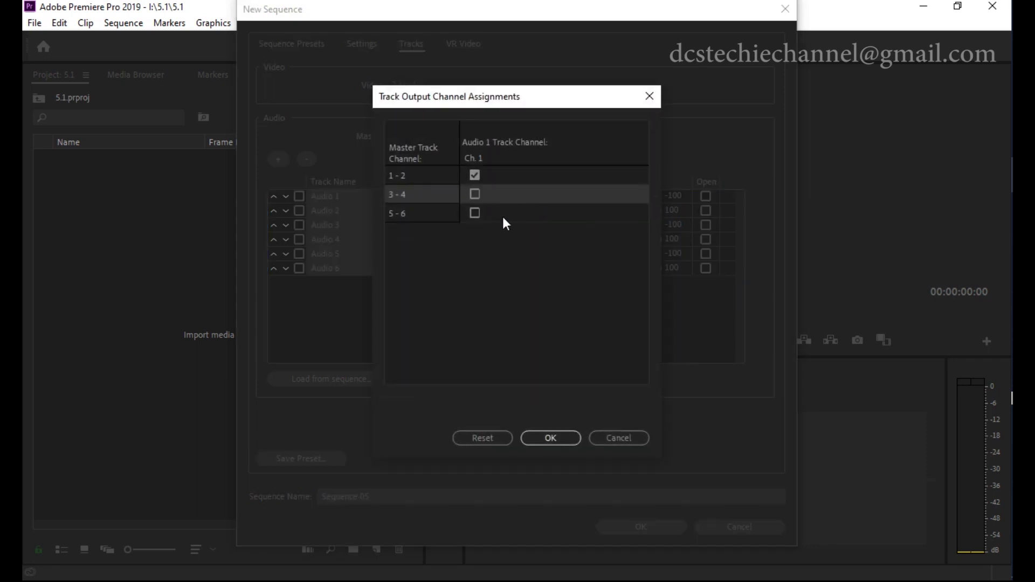
left_click(548, 437)
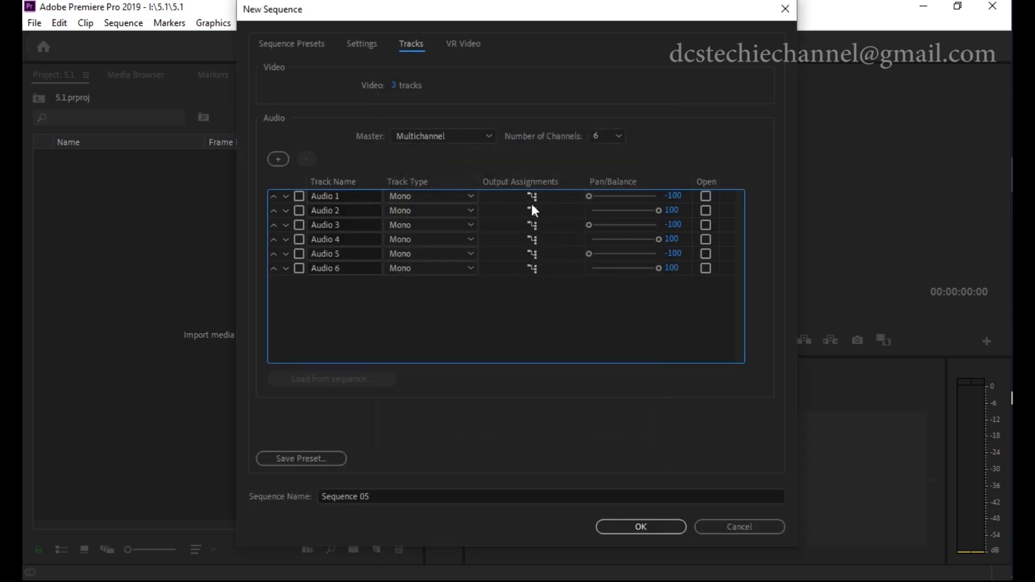
left_click(532, 212)
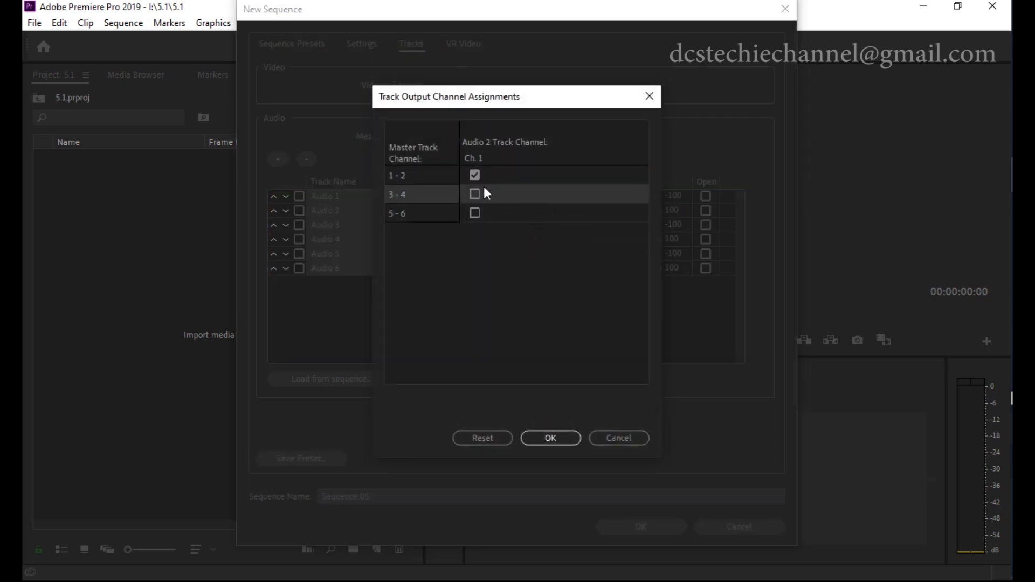
left_click(650, 97)
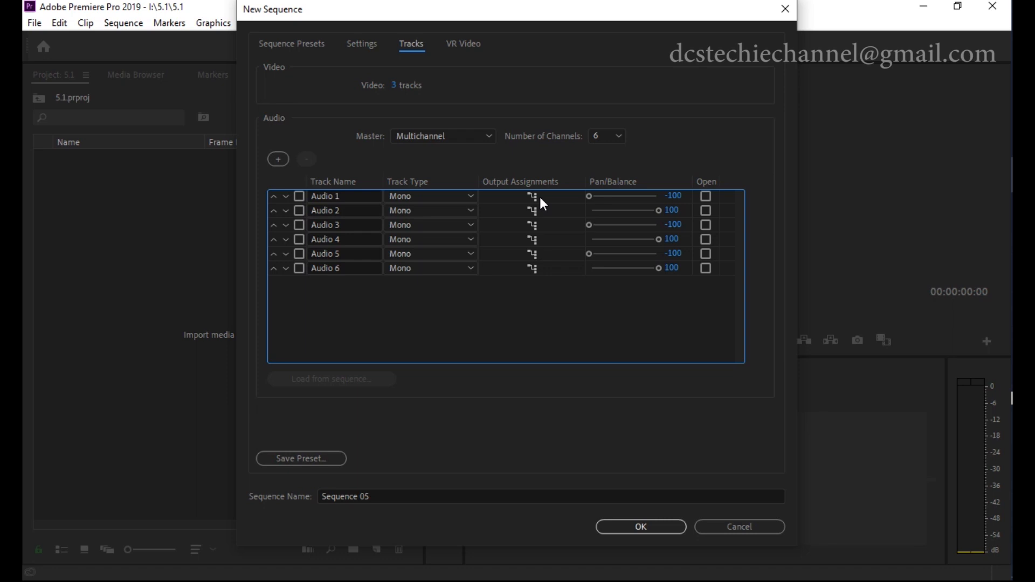
Route the outputs of Audio 3 and Audio 4 to master channels 3 - 4 only.
left_click(534, 224)
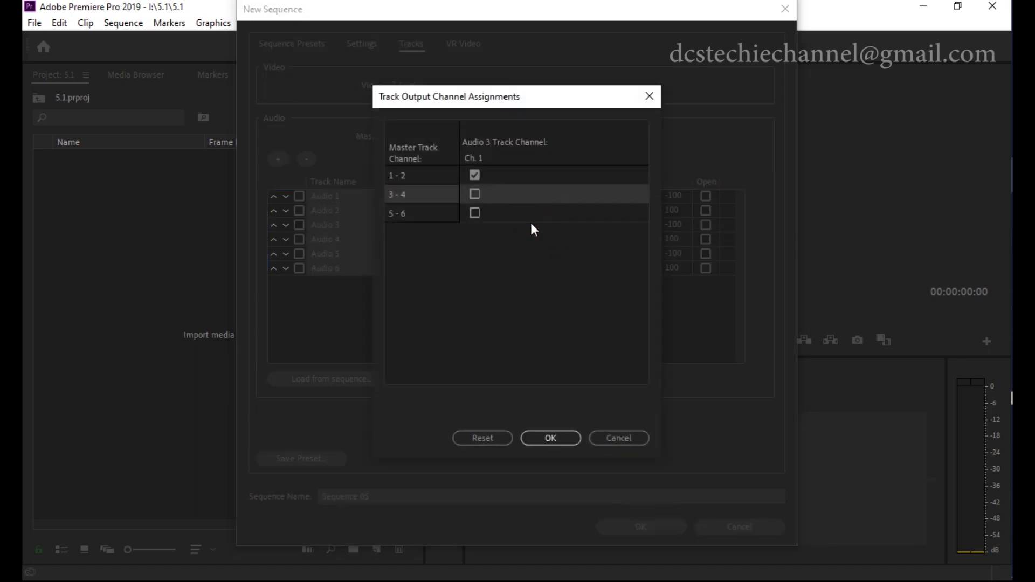
left_click(474, 176)
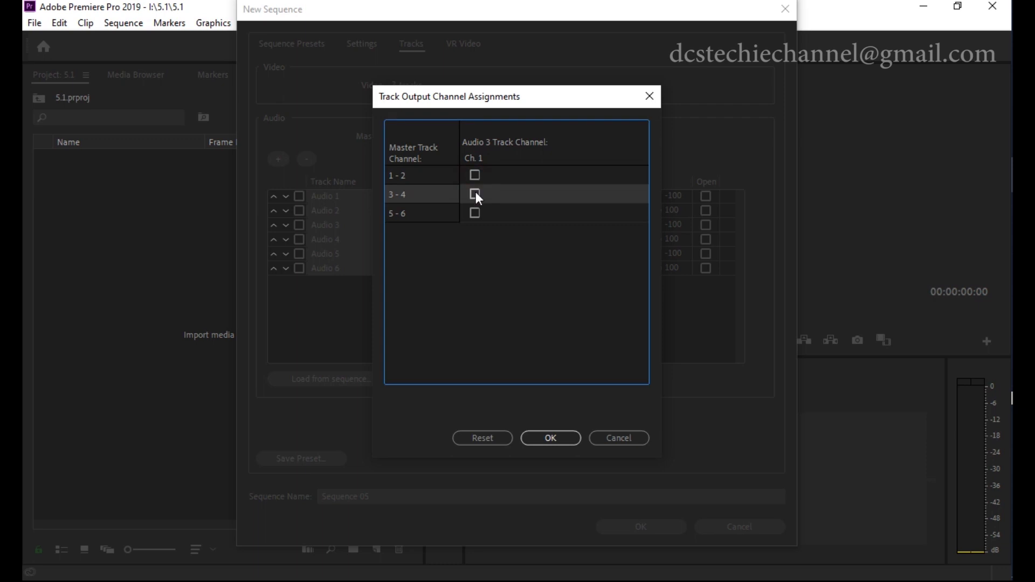
left_click(547, 436)
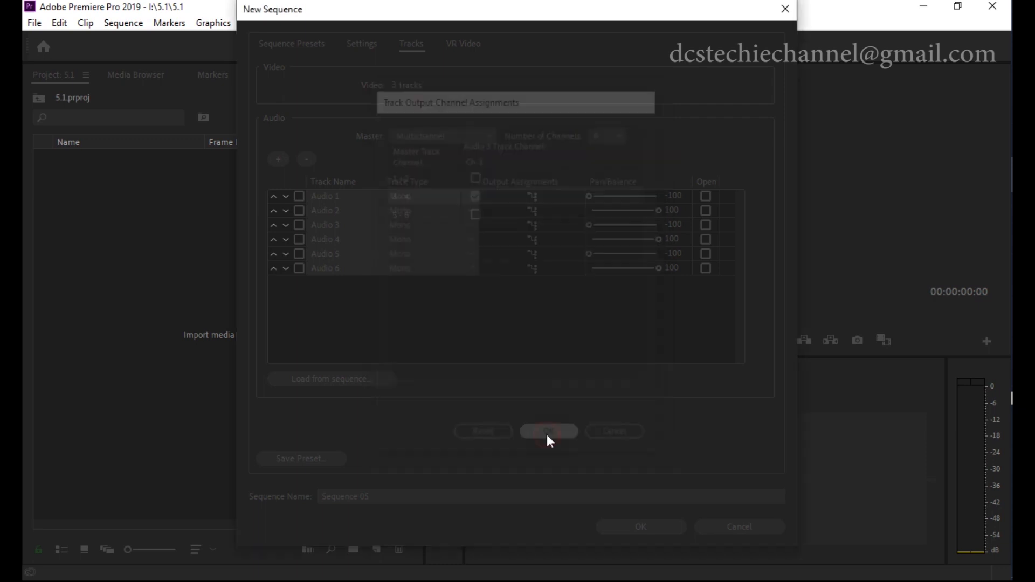
left_click(529, 241)
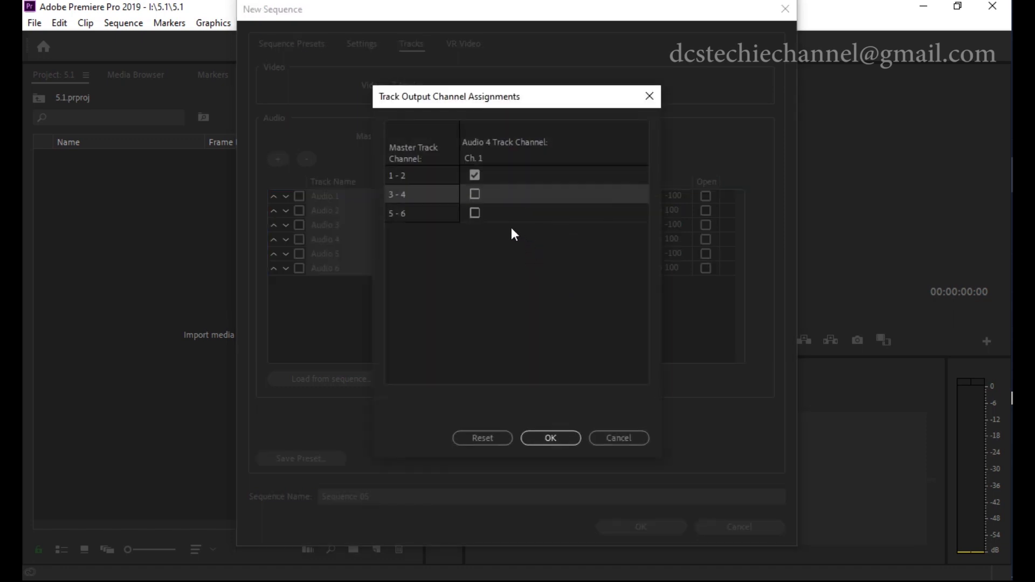
left_click(477, 196)
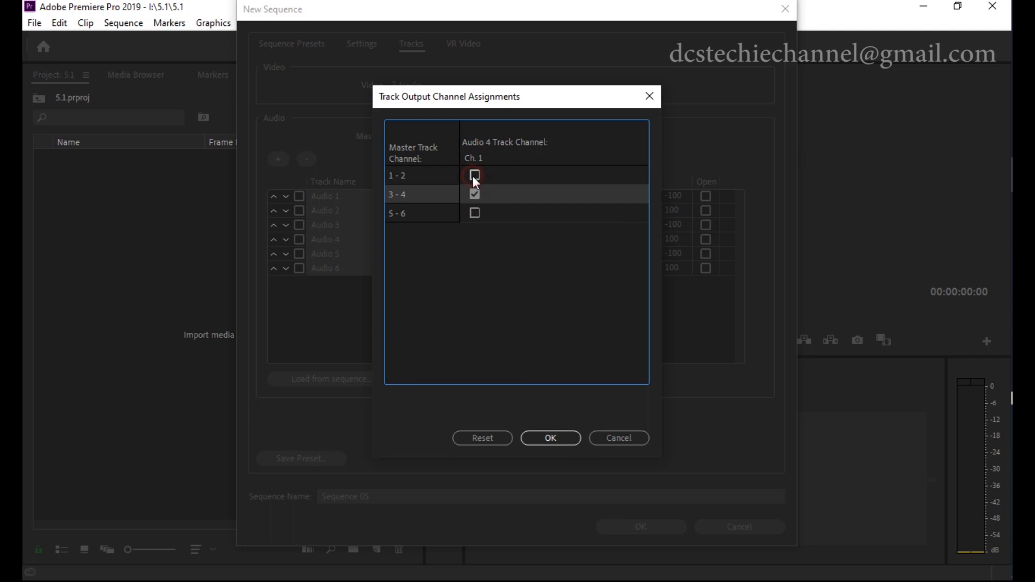
left_click(558, 438)
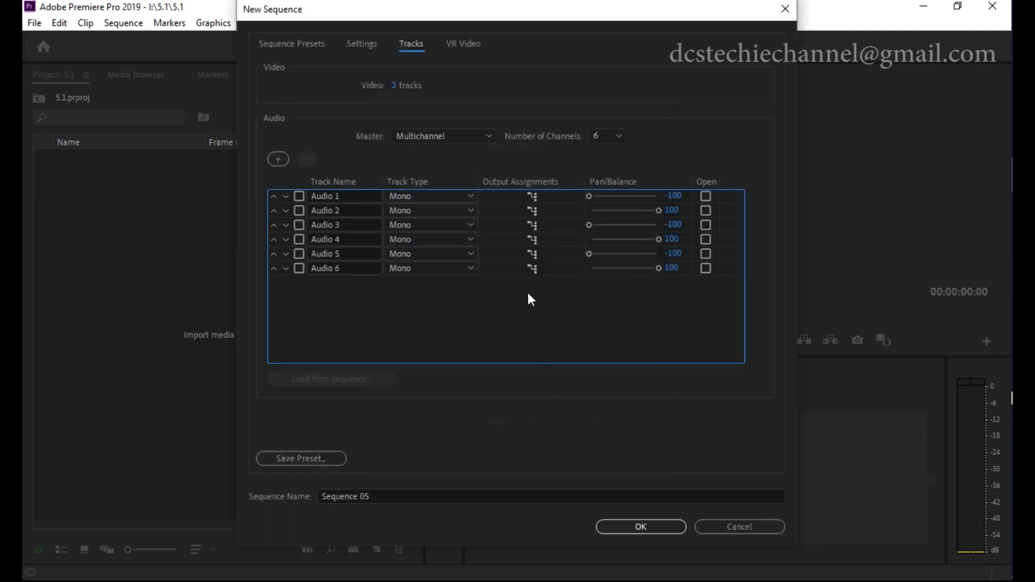
Route the outputs of Audio 5 and Audio 6 to master channels 5 - 6 only, and create the sequence.
left_click(532, 256)
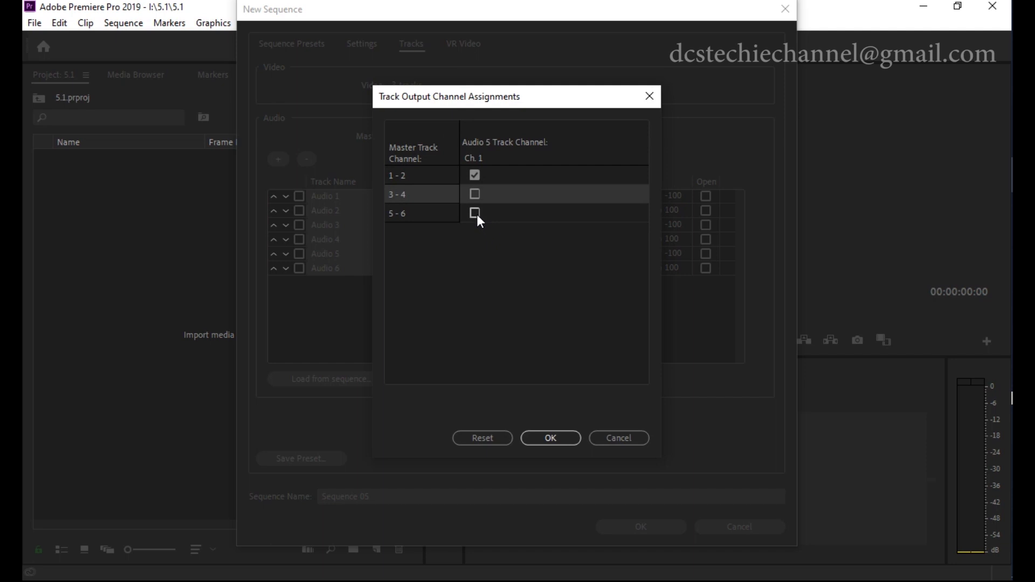
left_click(476, 213)
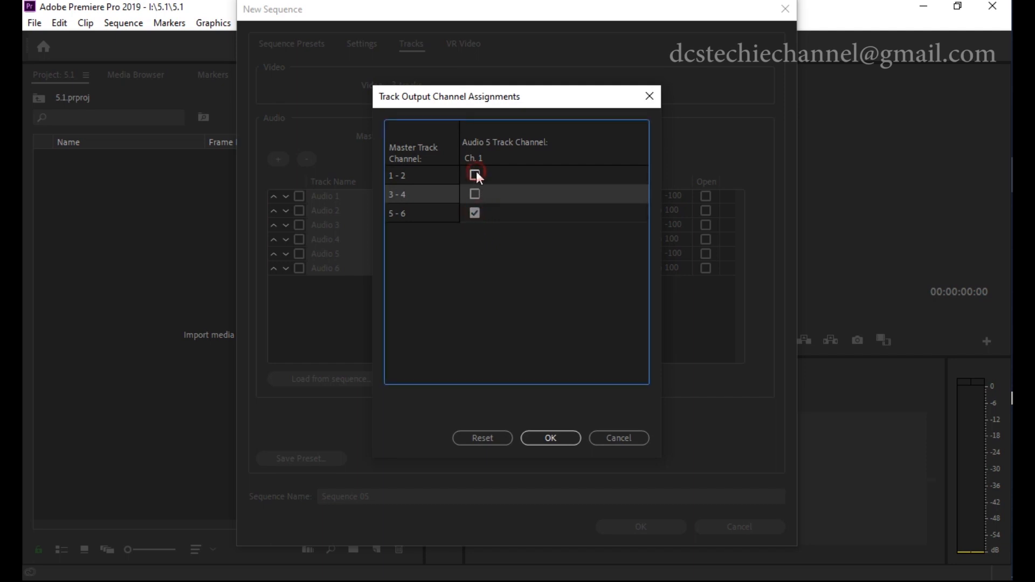
left_click(556, 434)
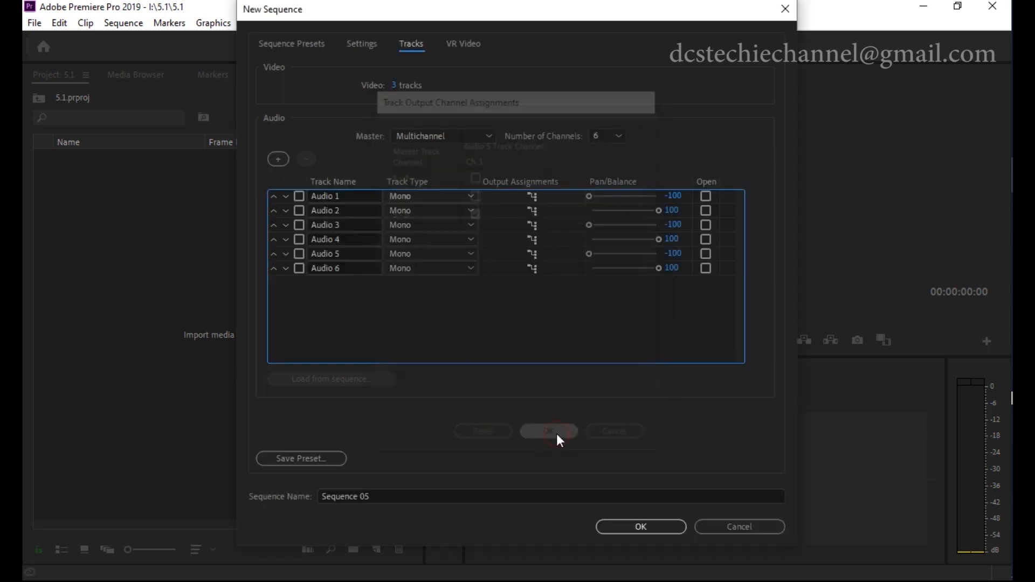
left_click(531, 269)
left_click(475, 214)
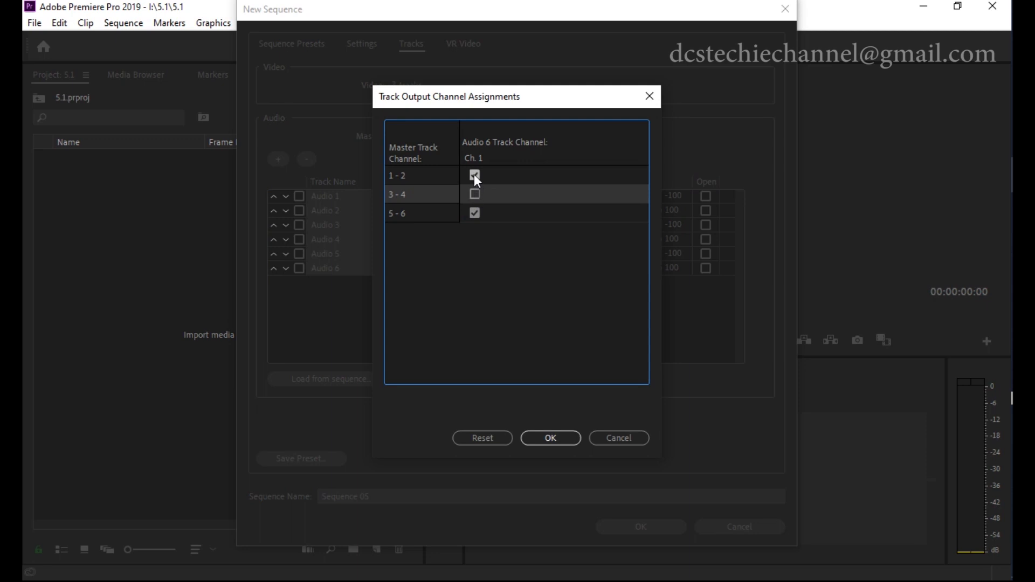
left_click(564, 437)
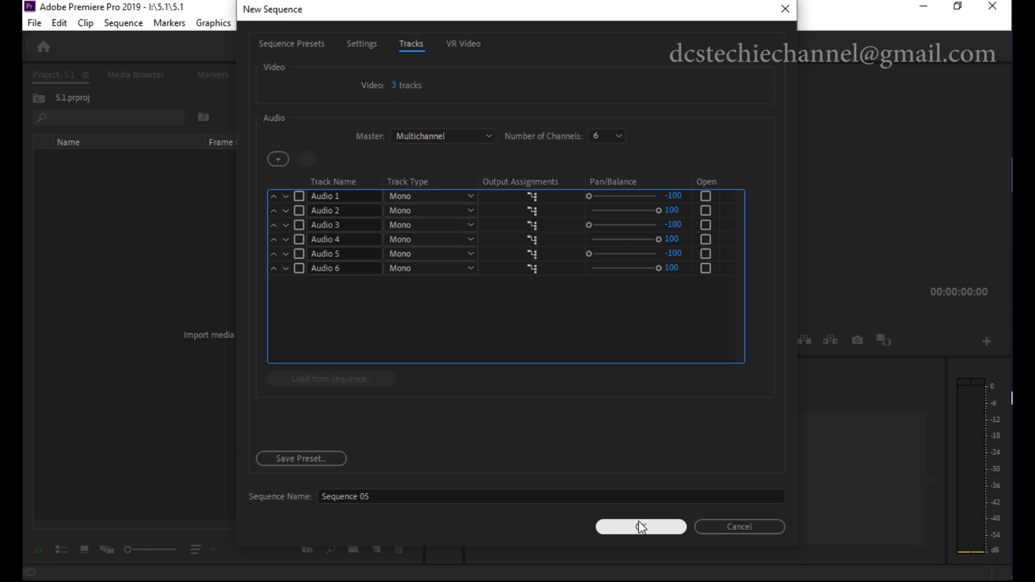
left_click(640, 524)
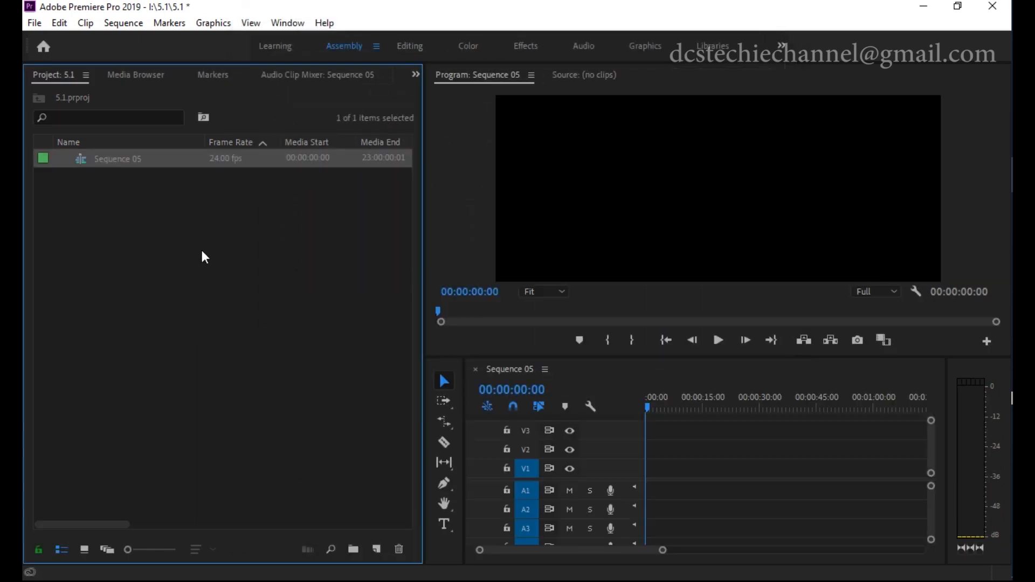
Import 5.1.mov and the six WAV files C, L, LFE, LS, R and RS from the 5.1 folder.
double_click(203, 251)
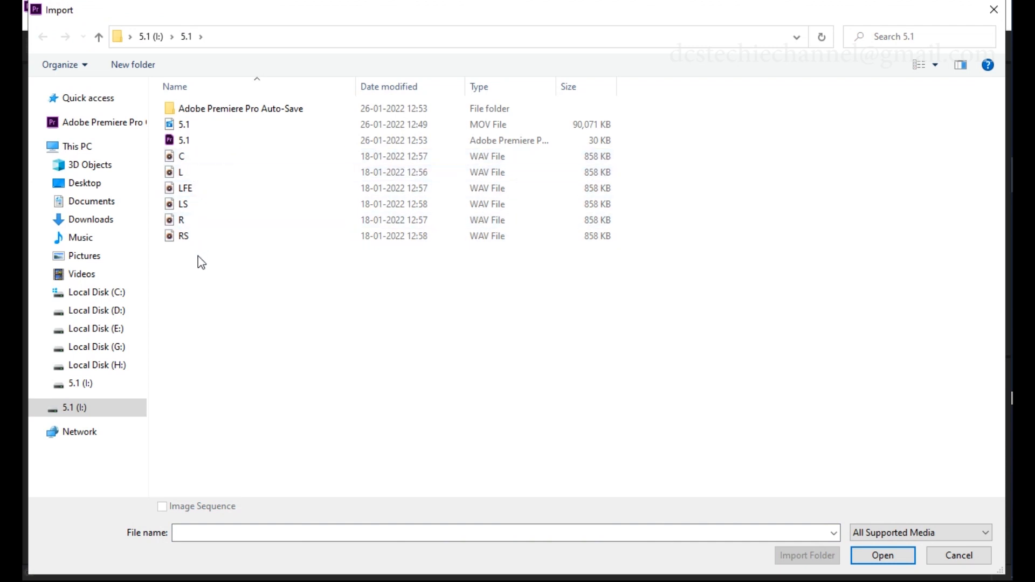
left_click(198, 256)
left_click_drag(198, 257, 193, 160)
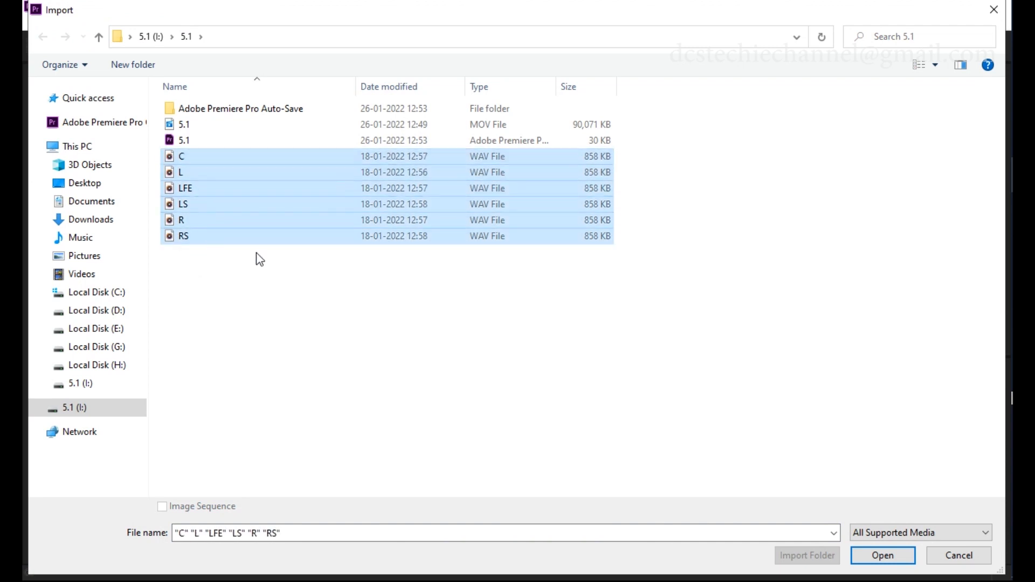
left_click(881, 555)
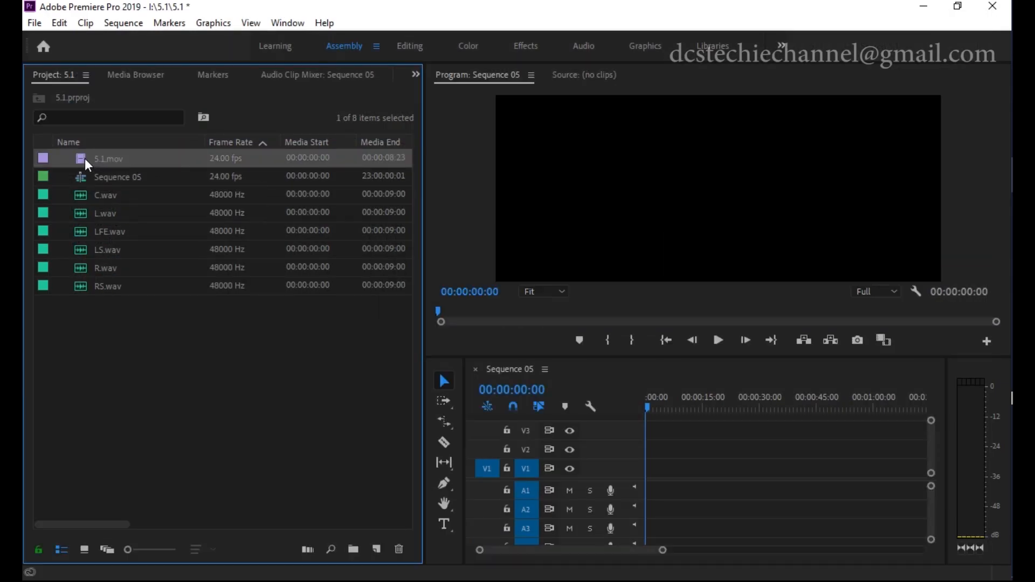
Place 5.1.mov on video track V1 at the start of the sequence.
left_click_drag(86, 158, 655, 487)
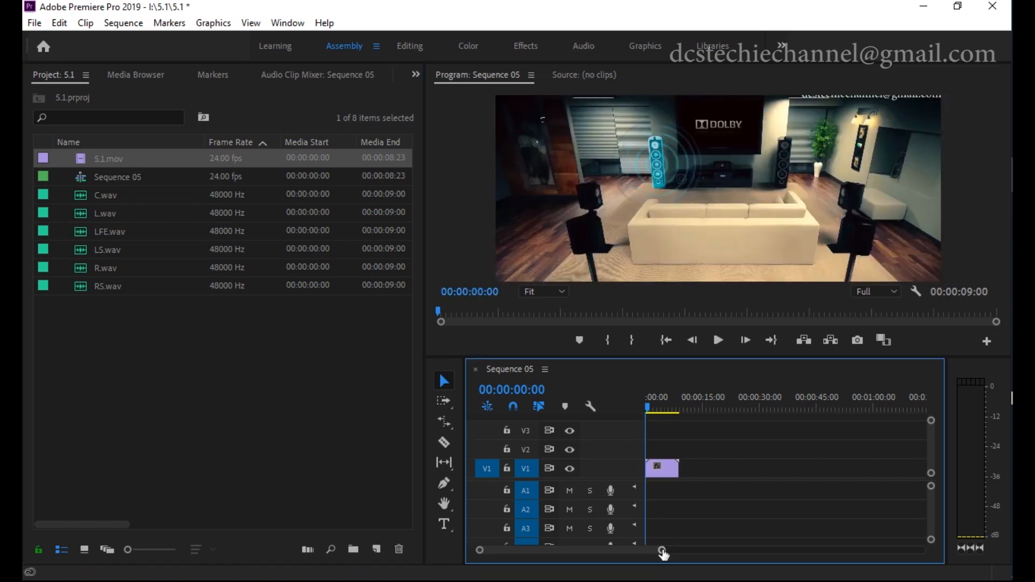
left_click_drag(663, 549, 588, 556)
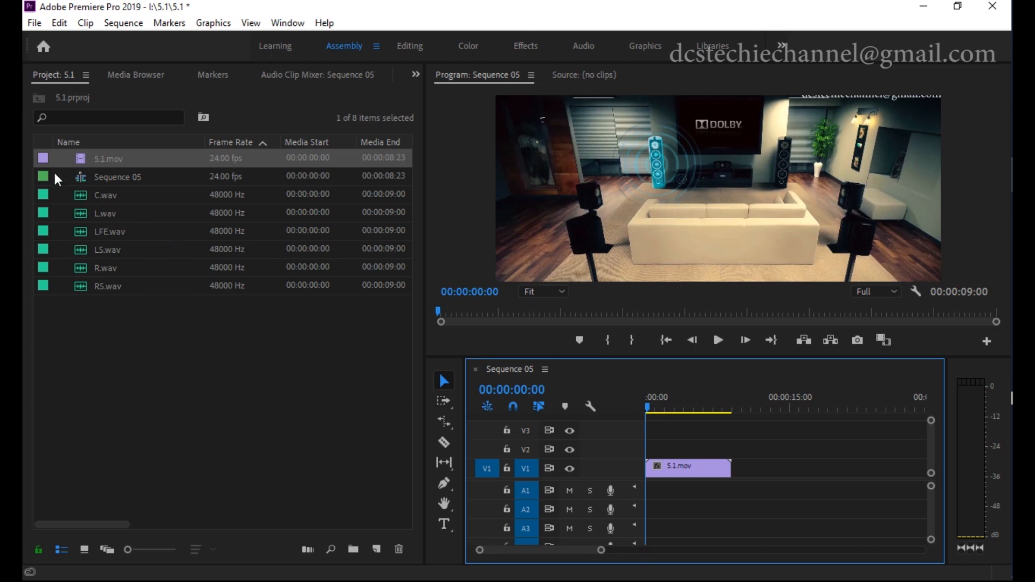
left_click(81, 196)
left_click(153, 377)
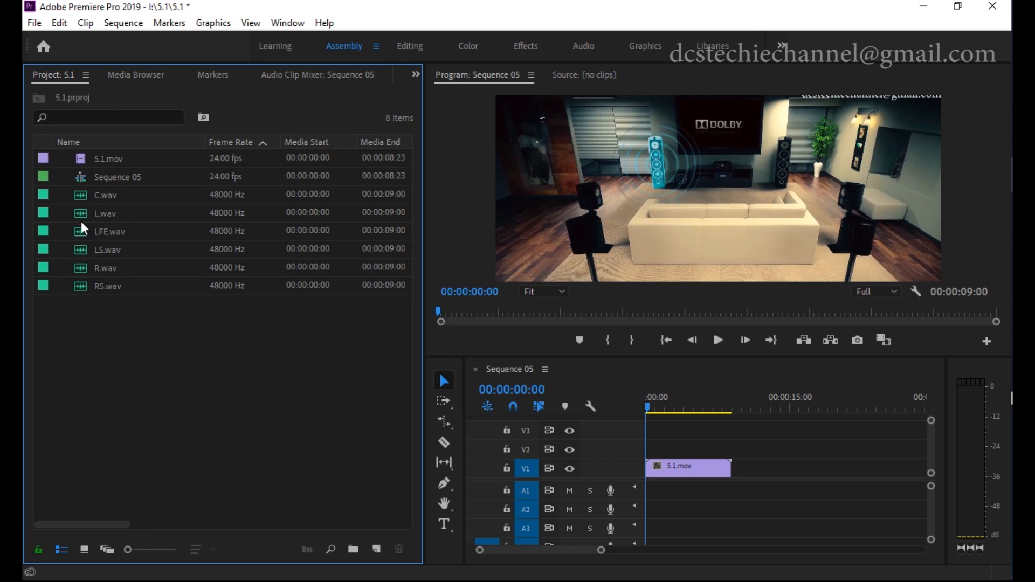
Place L.wav on track A1, R.wav on A2 and C.wav on A3, all starting at the sequence's beginning.
left_click_drag(80, 217, 640, 498)
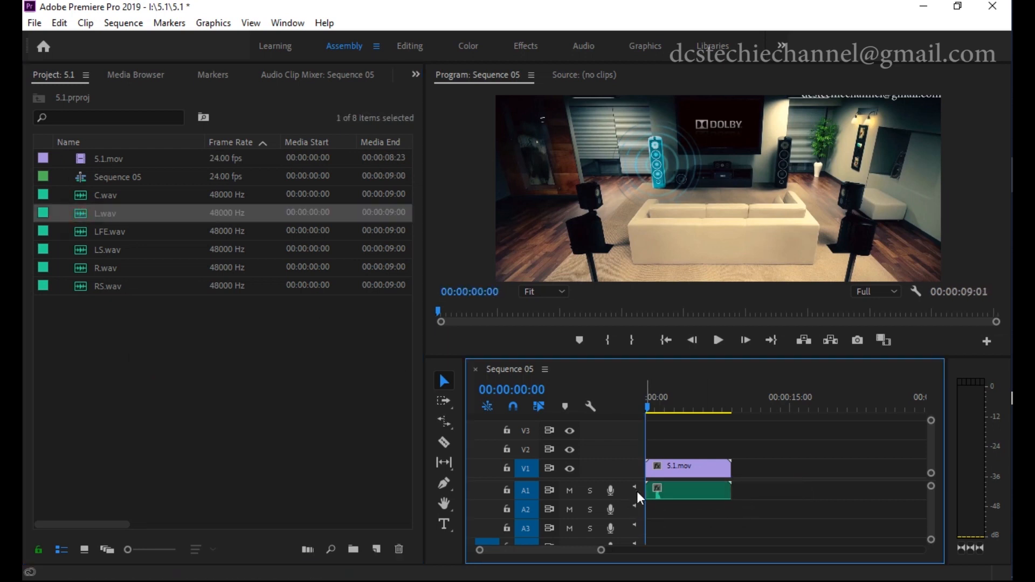
left_click_drag(81, 267, 653, 510)
left_click(81, 195)
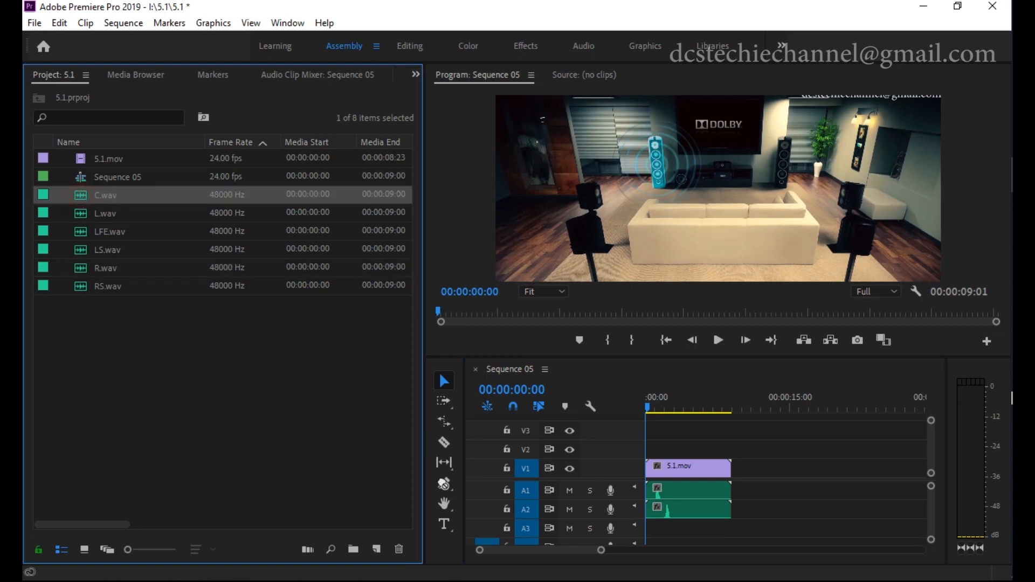
left_click_drag(444, 484, 650, 526)
Place LFE.wav on track A4, LS.wav on A5 and RS.wav on A6, all starting at the sequence's beginning.
left_click_drag(932, 510, 931, 508)
left_click_drag(97, 234, 646, 538)
left_click_drag(932, 500, 935, 506)
left_click_drag(83, 249, 654, 509)
left_click_drag(93, 287, 653, 516)
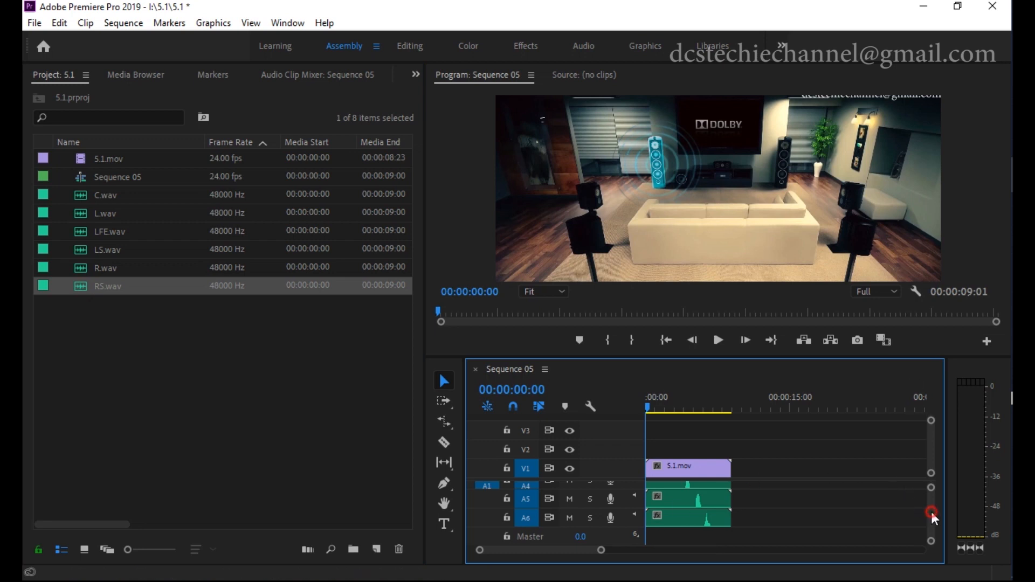
left_click_drag(931, 512, 931, 487)
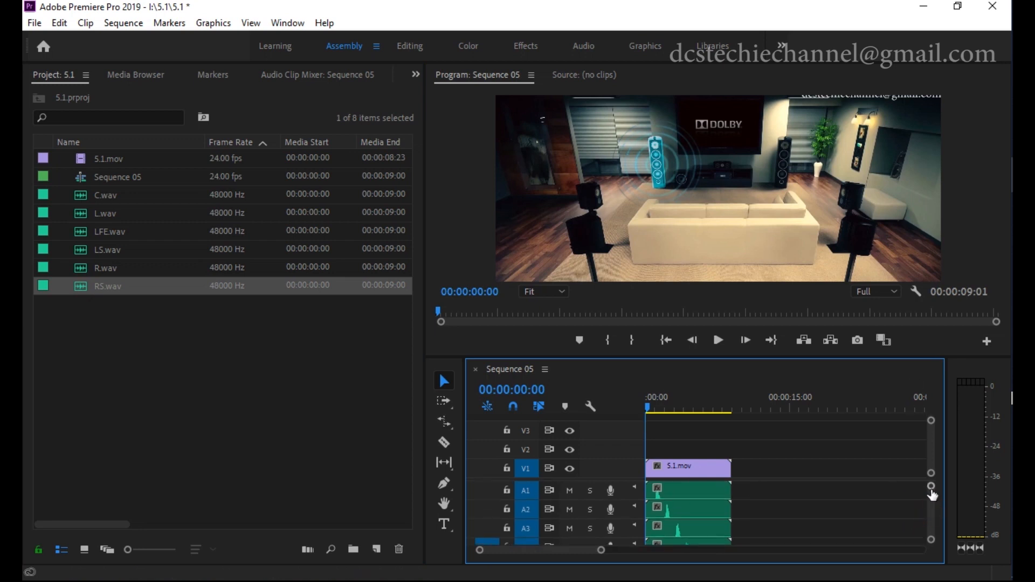
Open the media export settings for Sequence 05 and choose QuickTime as the format.
scroll(932, 503, "down", 3)
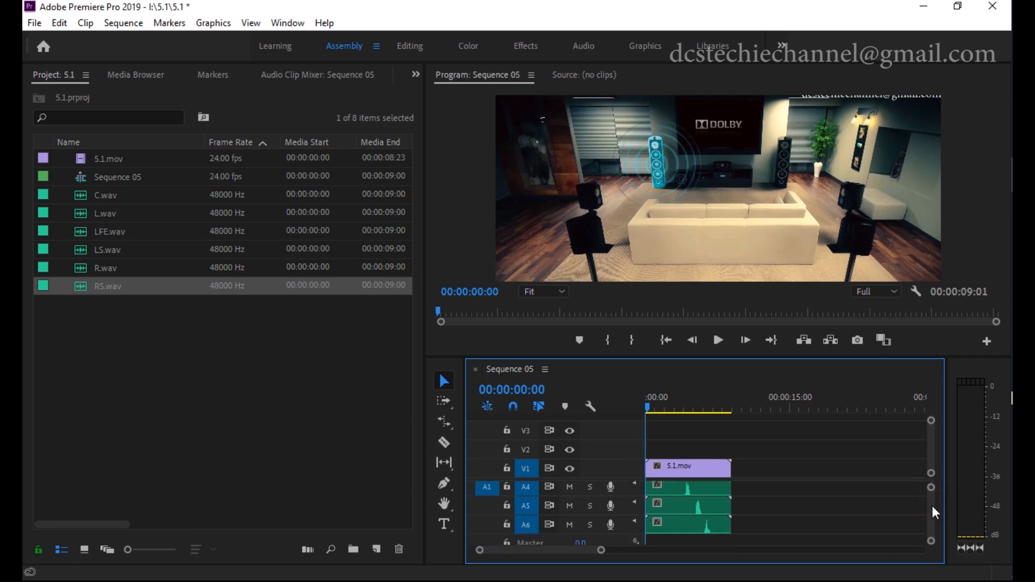
left_click(34, 23)
mouse_move(237, 462)
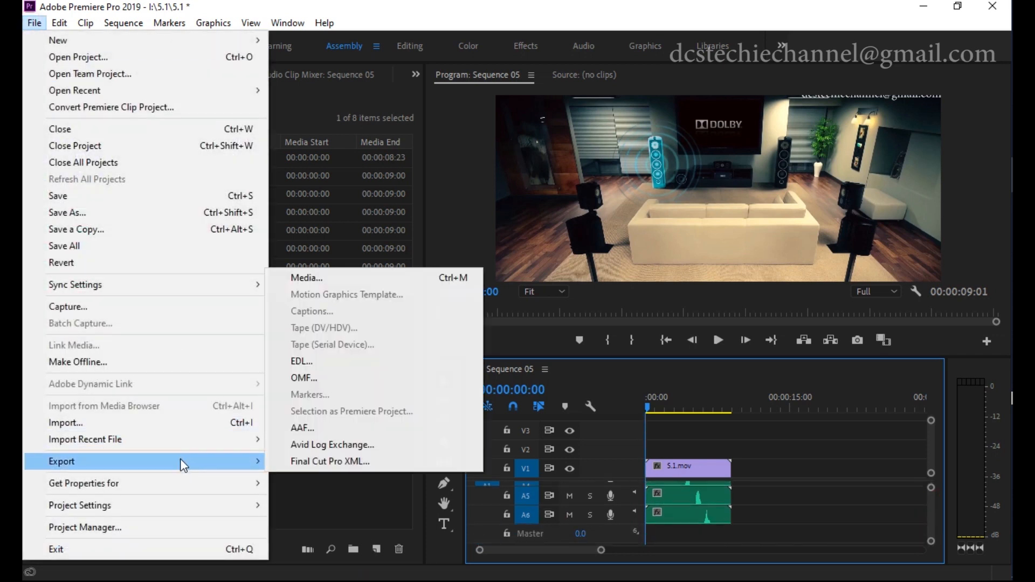
left_click(372, 279)
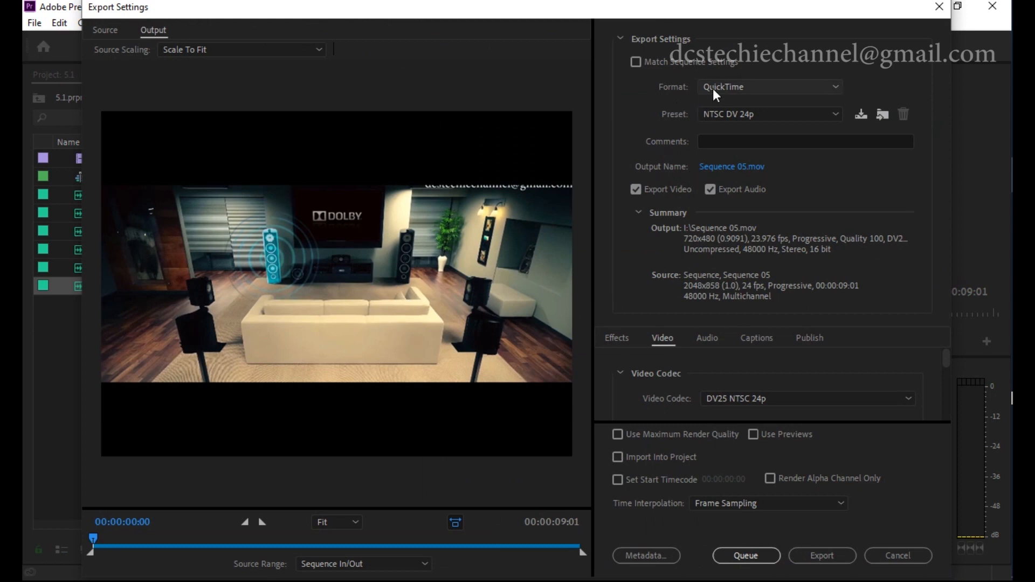
left_click(713, 89)
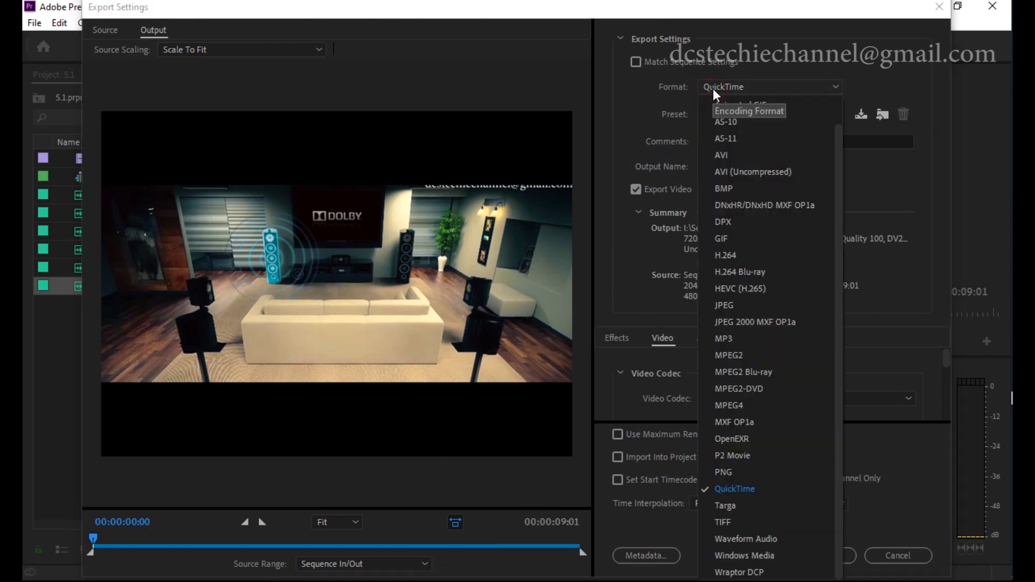
left_click(756, 490)
Set the export's video codec to Apple ProRes 422 HQ and match the basic video settings to the source.
left_click(767, 399)
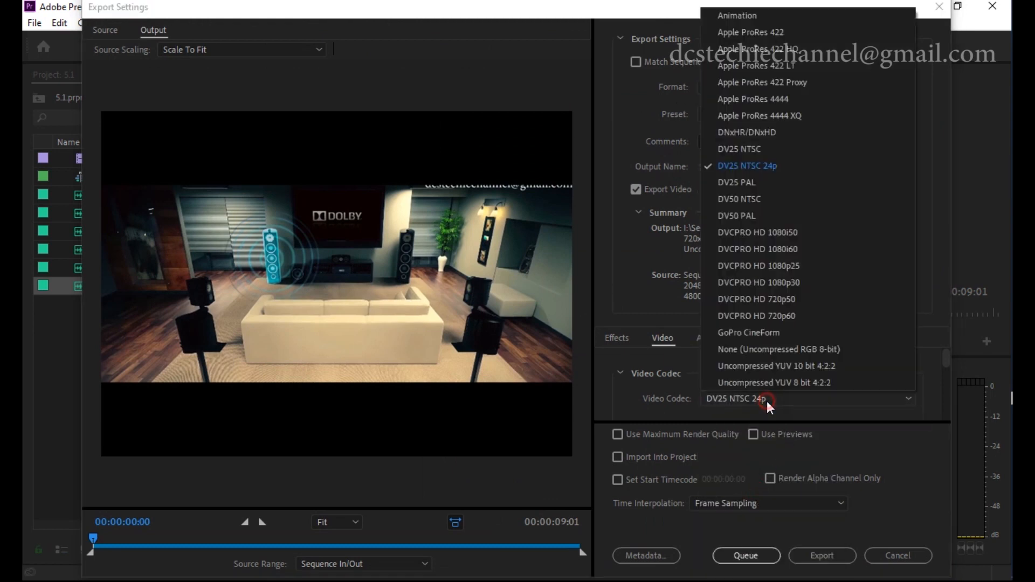
left_click(775, 50)
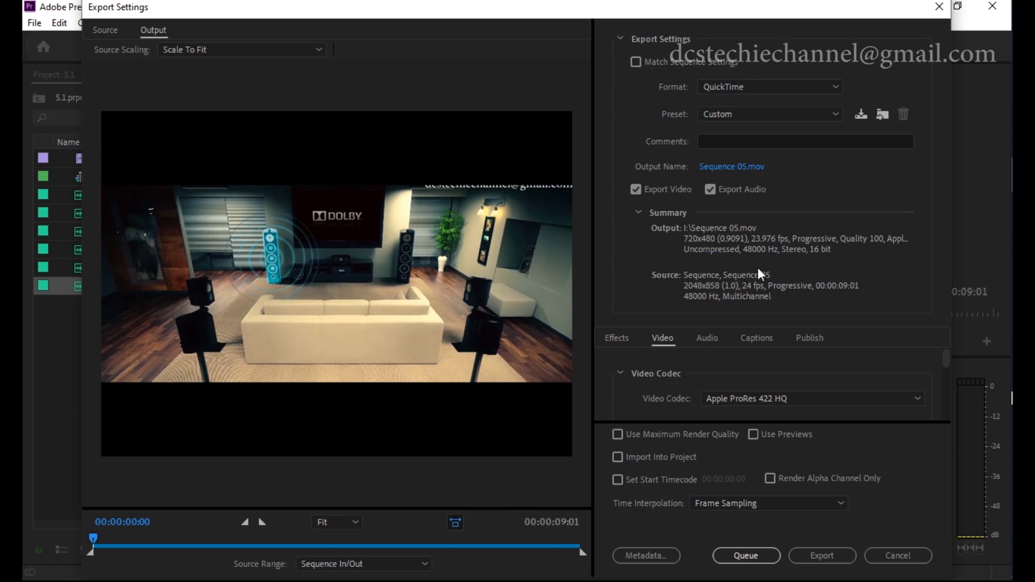
left_click_drag(946, 359, 945, 367)
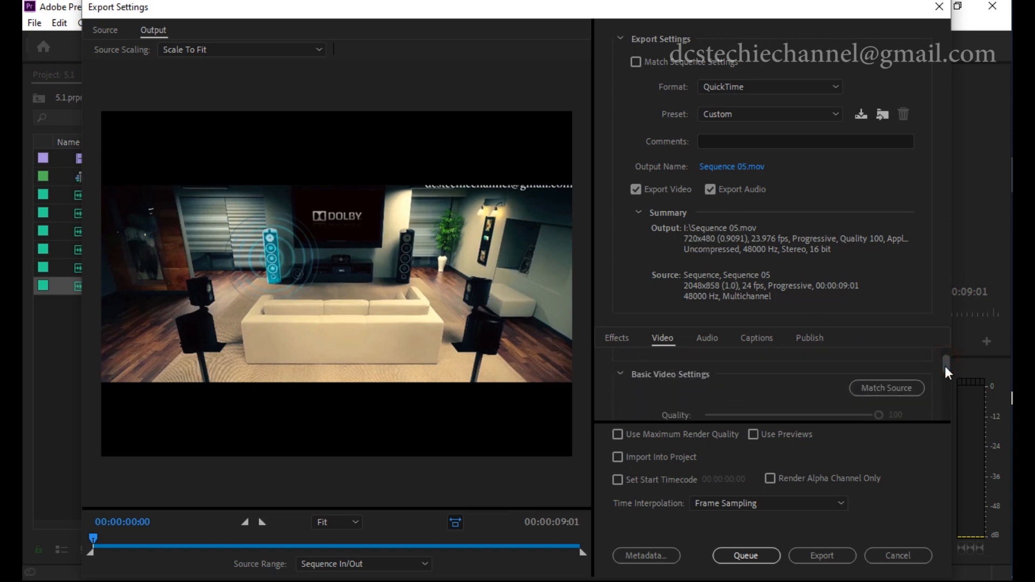
left_click(875, 380)
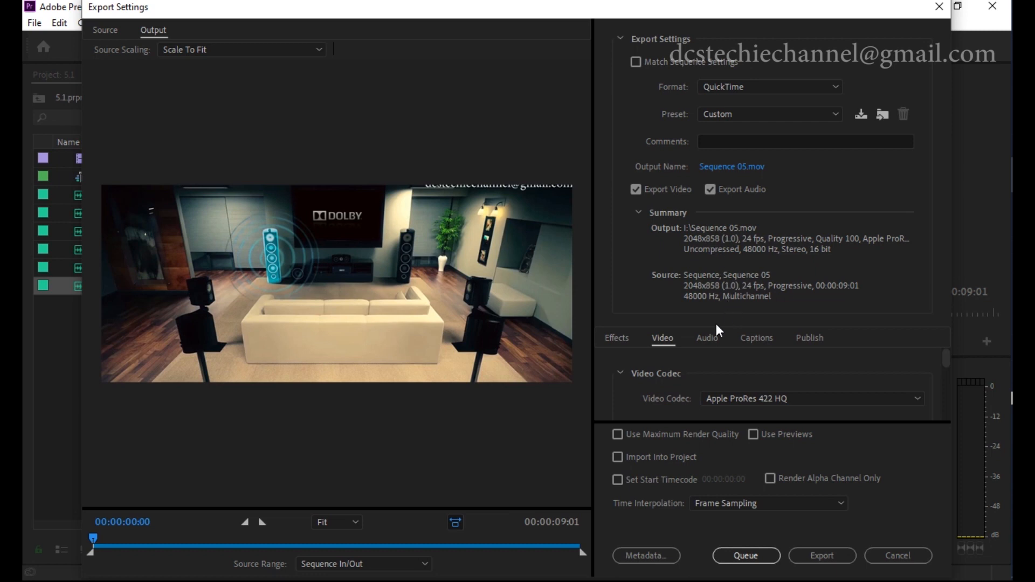
Set the output channels of the export's audio stream 1 to 5.1 (L, R, C, LFE, Ls, Rs).
left_click(707, 339)
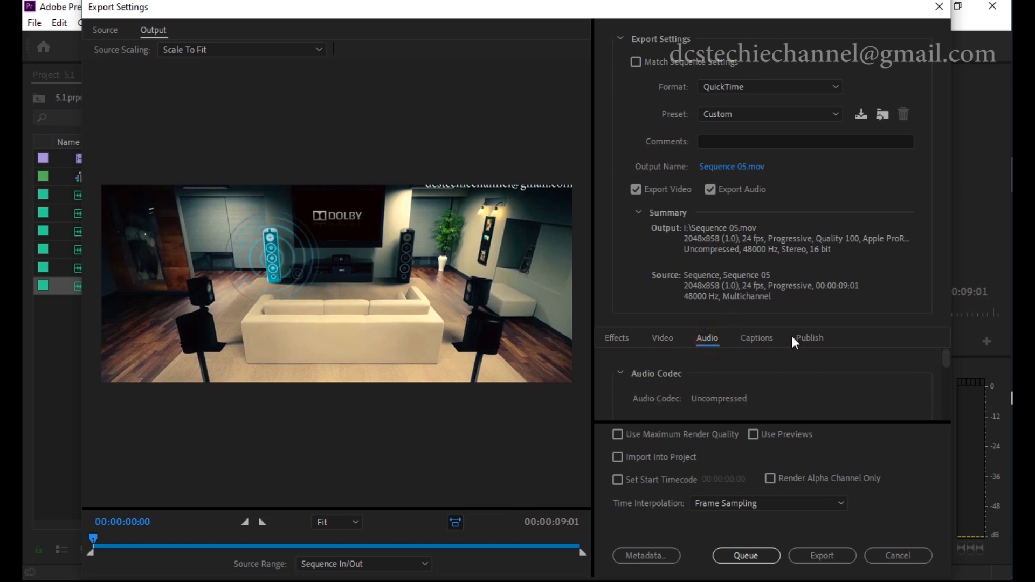
left_click_drag(949, 353, 951, 390)
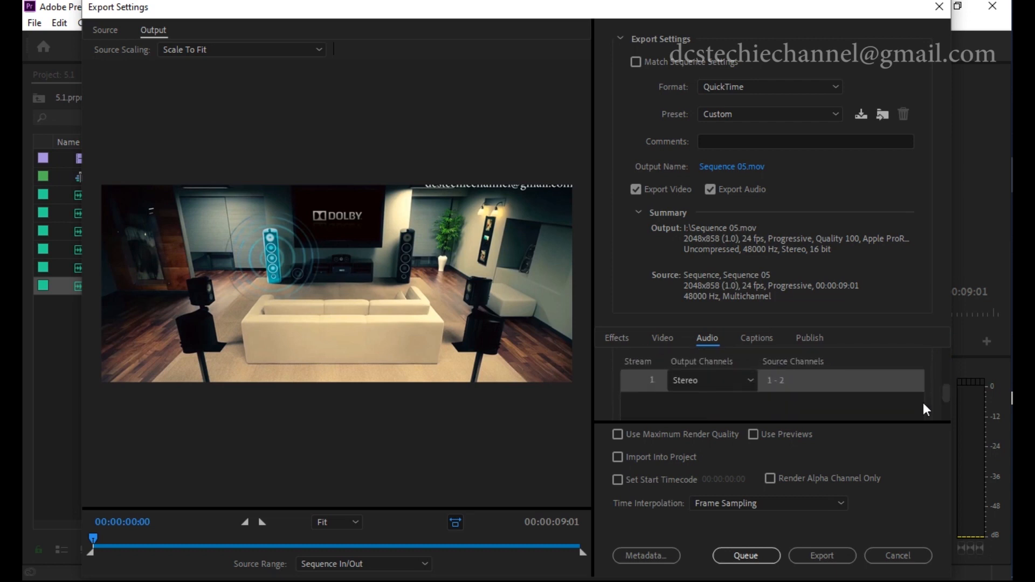
left_click(741, 381)
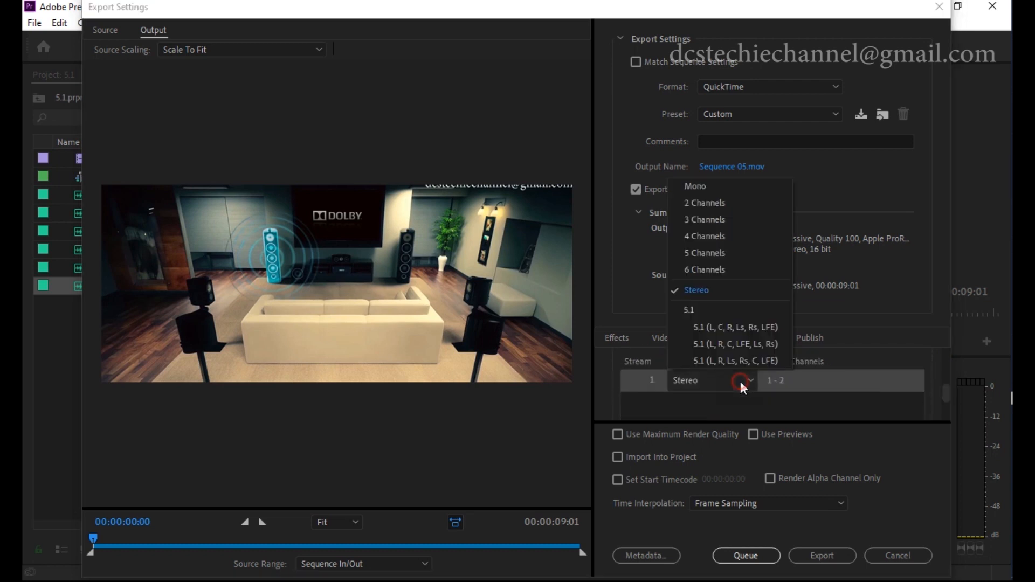
left_click(753, 344)
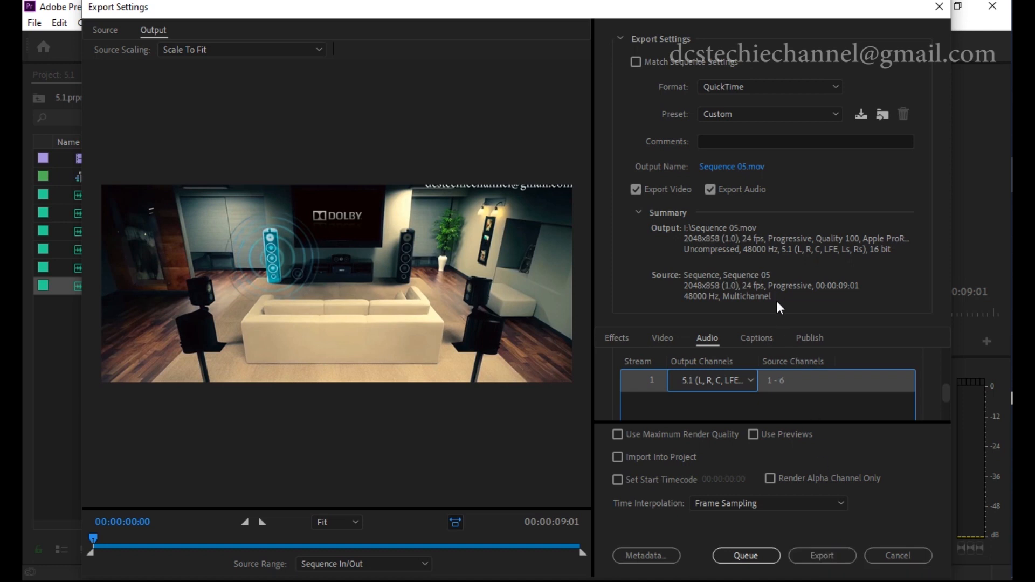
Name the output file "5.1 video" in the root of drive I: and export it.
left_click(734, 166)
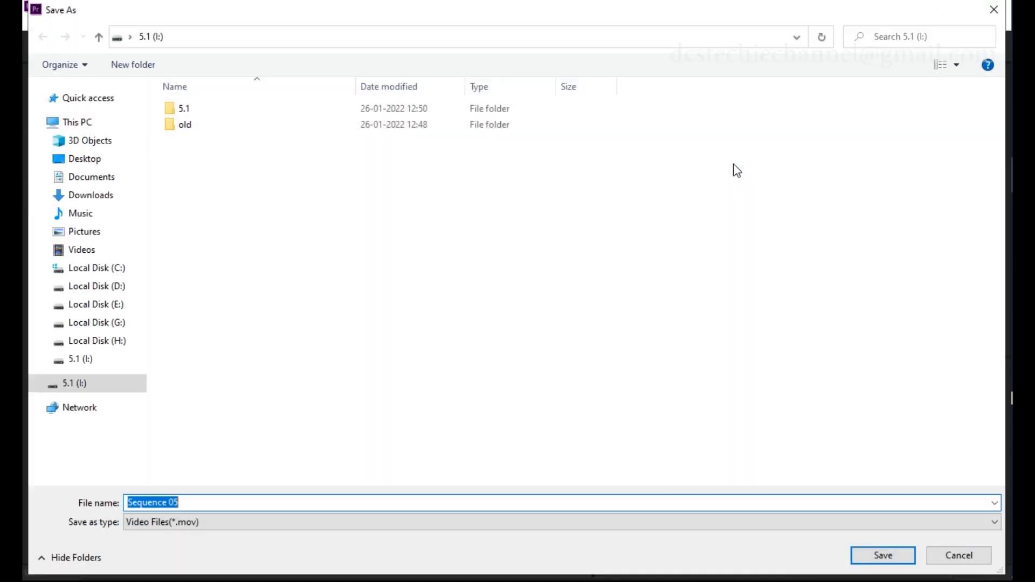
type("5.1")
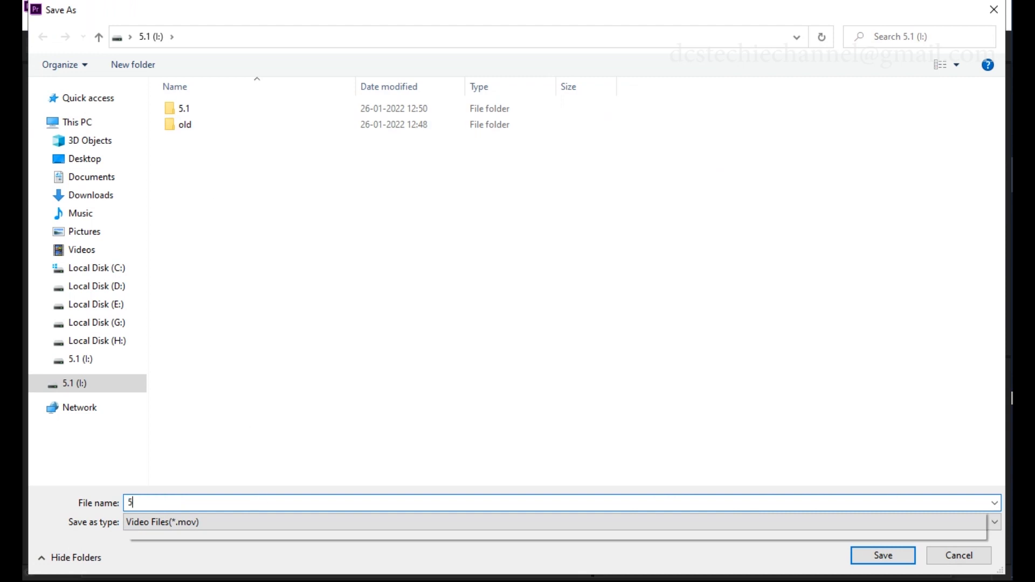
type("o")
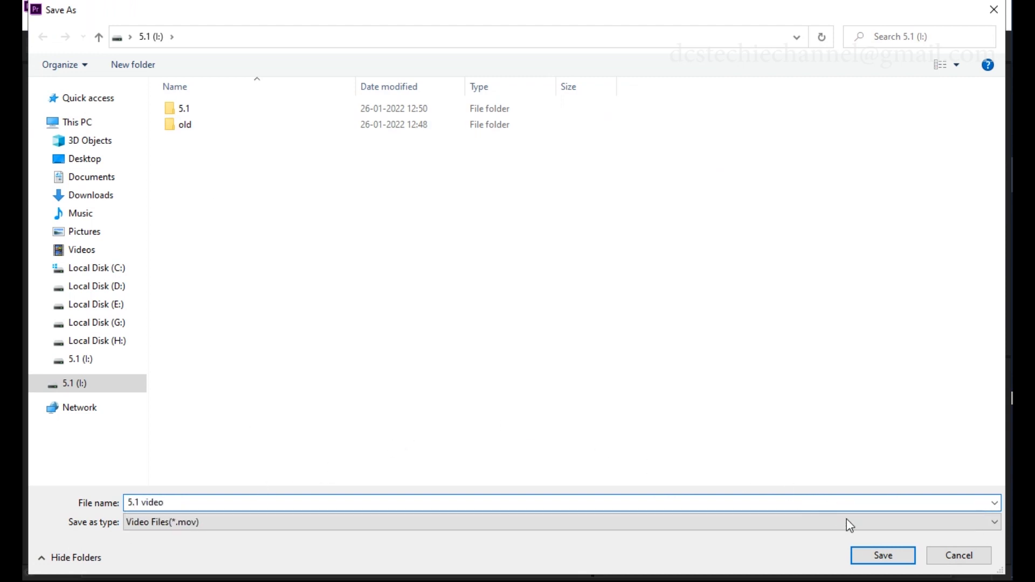
left_click(866, 556)
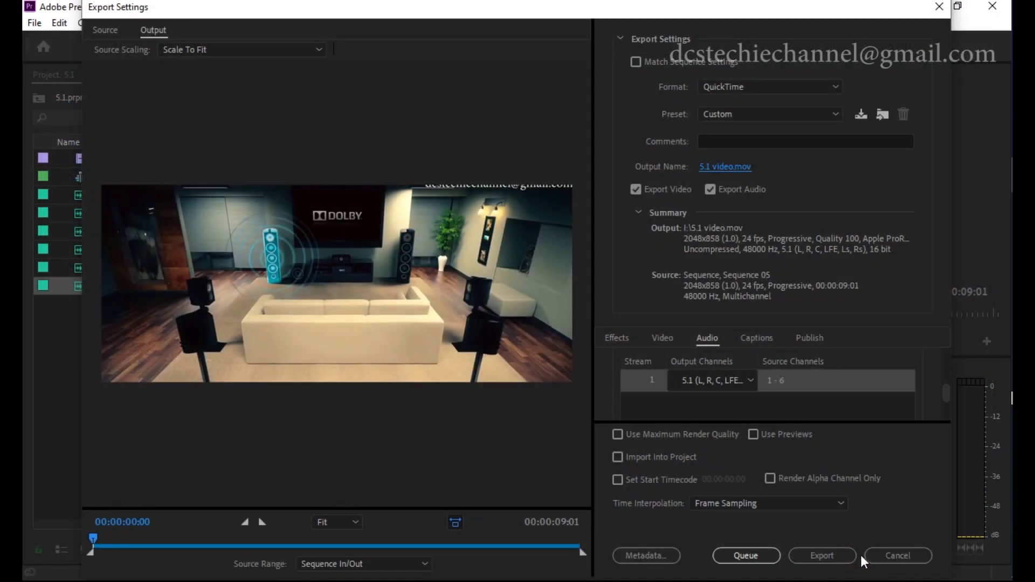
left_click(823, 555)
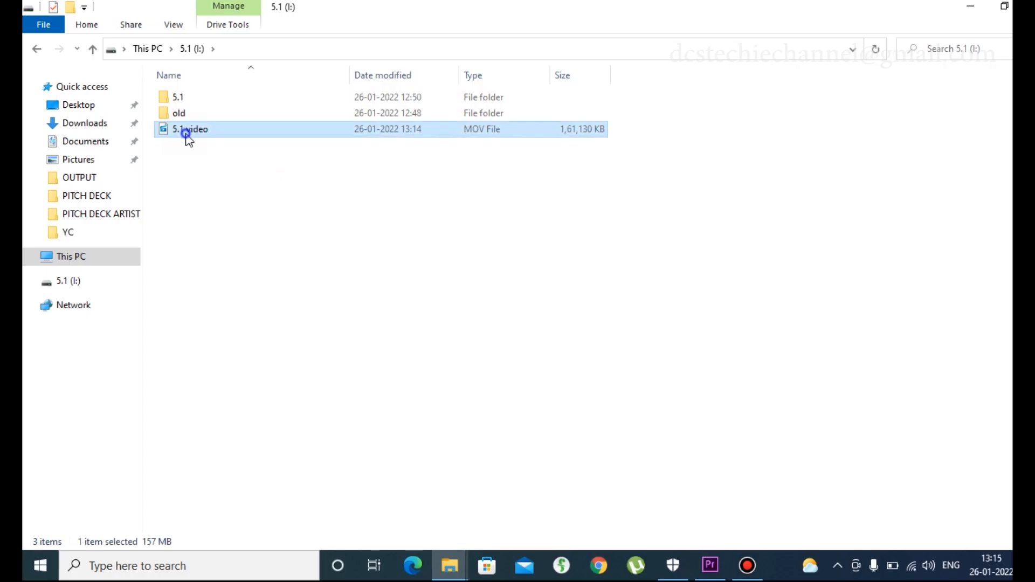
In File Explorer, open the exported 5.1 video file from drive I: with QuickTime Player.
double_click(185, 131)
right_click(185, 132)
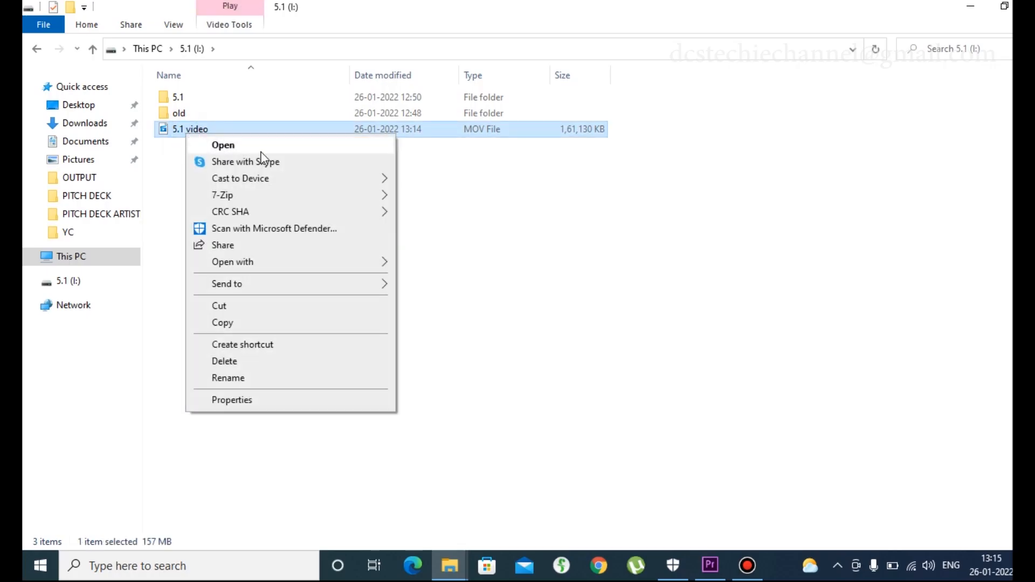
mouse_move(346, 267)
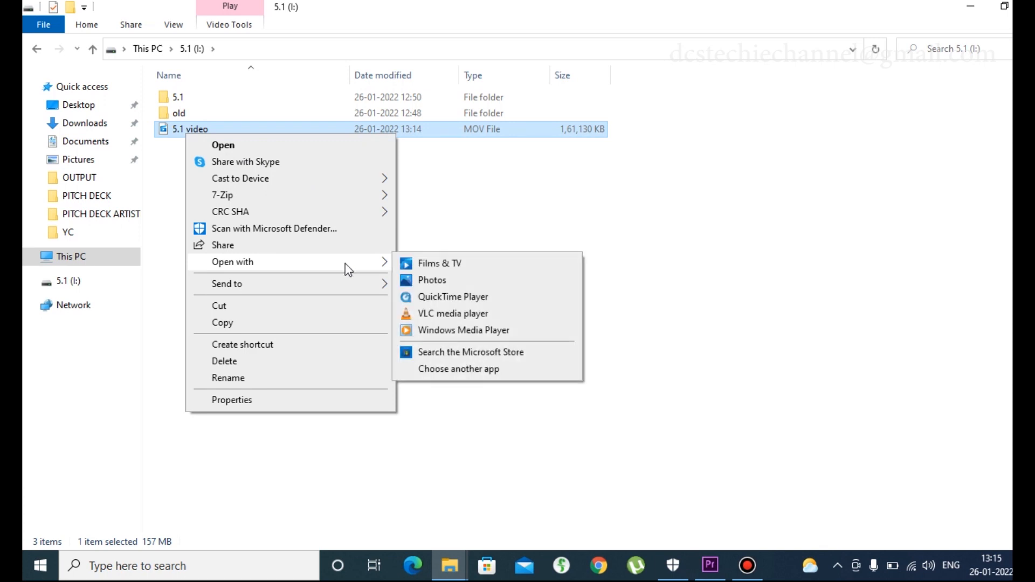
left_click(442, 299)
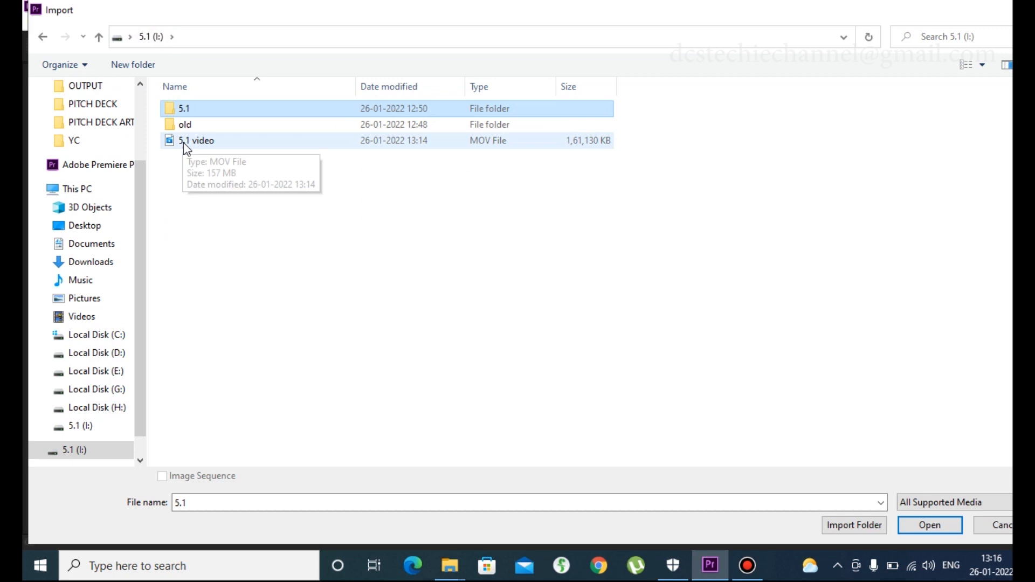
Import the exported 5.1 video file from drive I: into the Premiere Pro project.
left_click(185, 142)
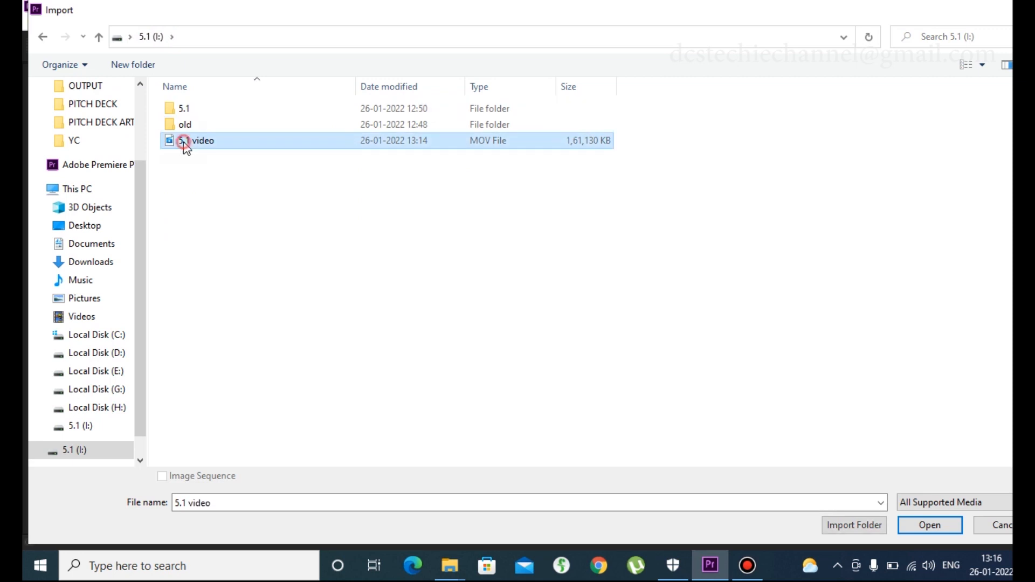
left_click(185, 143)
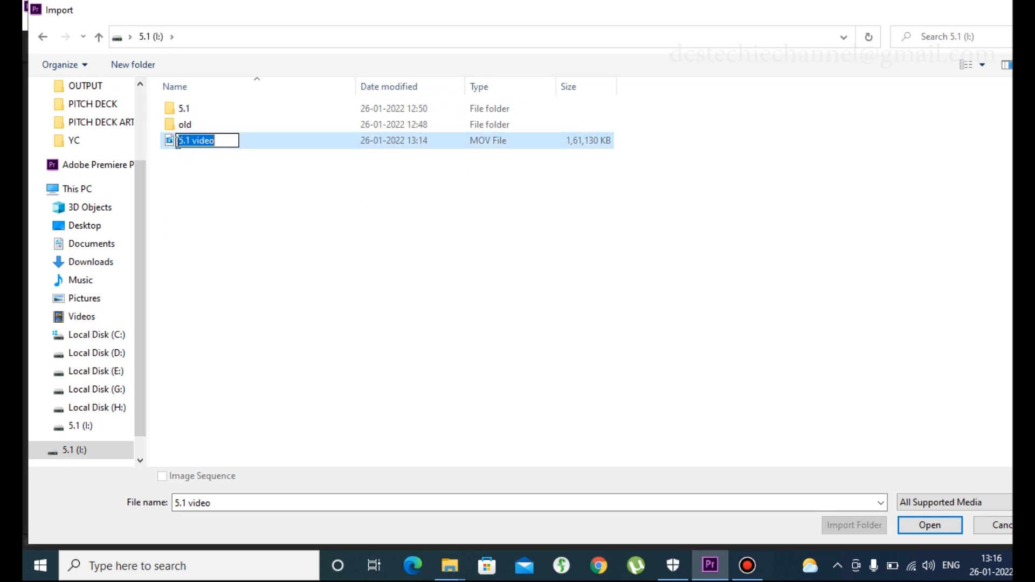
double_click(166, 141)
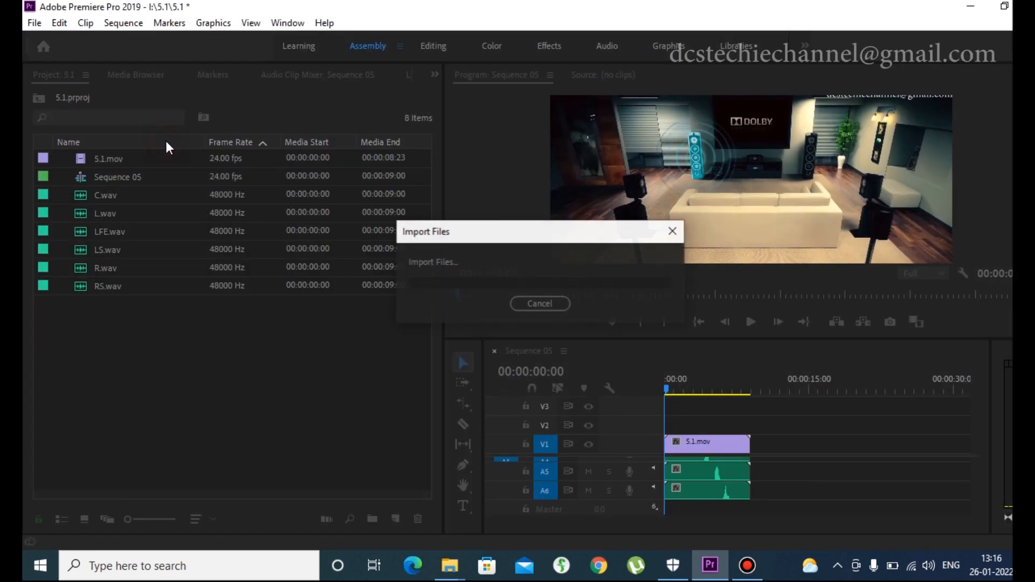
Start a new sequence and set its frame size to 2048 horizontal by 858 vertical.
right_click(180, 137)
mouse_move(275, 196)
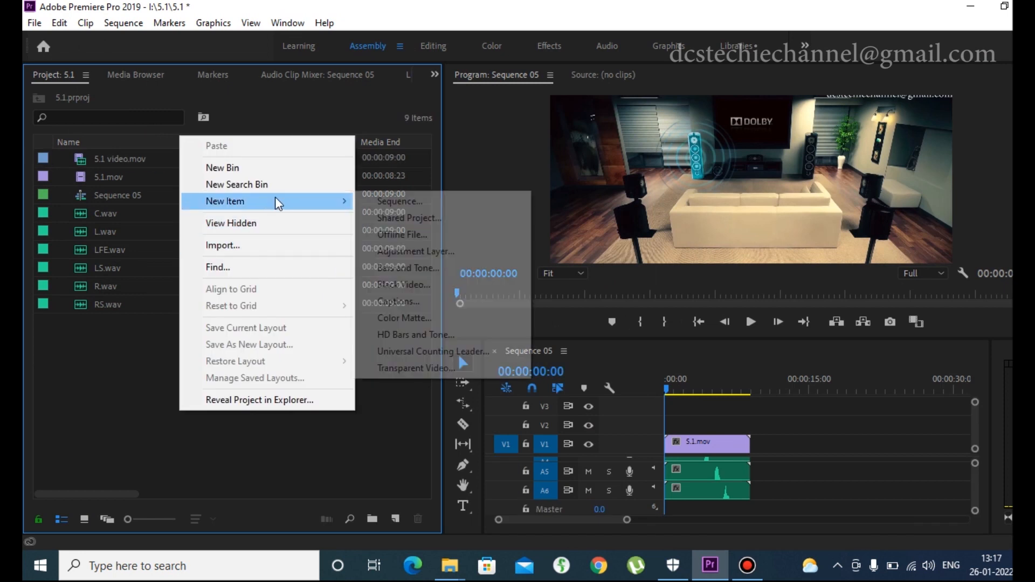
left_click(380, 201)
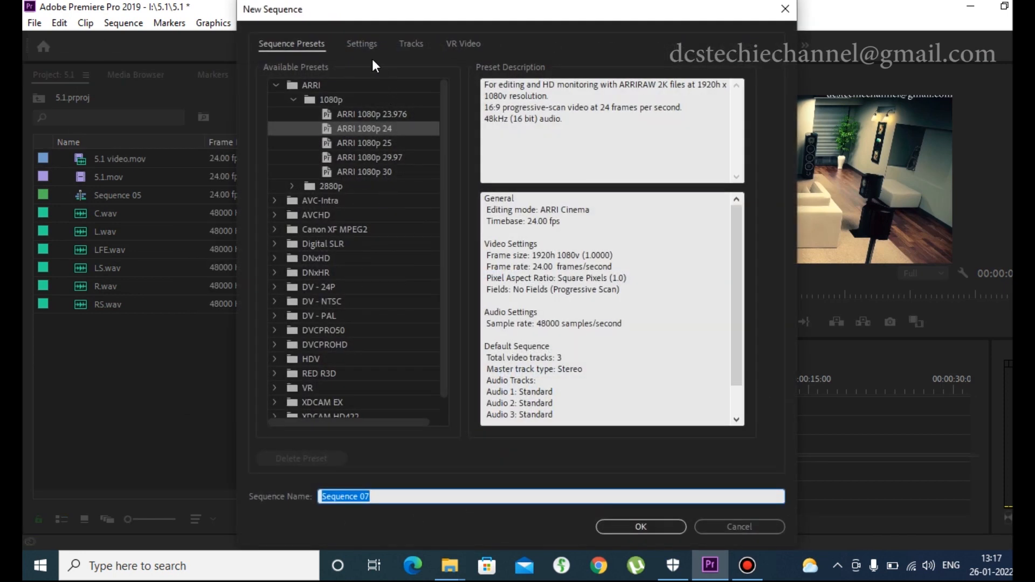
left_click(367, 49)
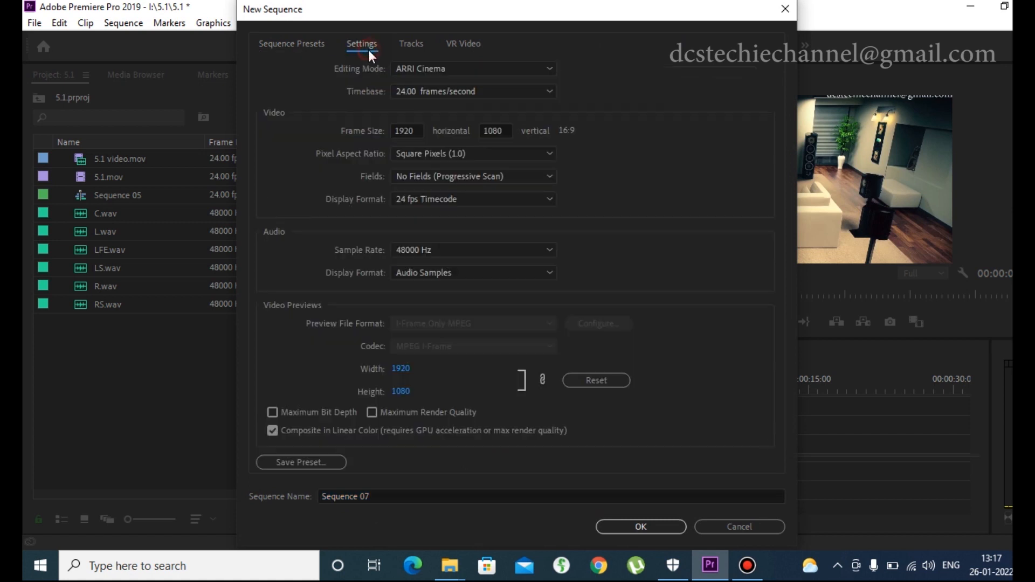
left_click(414, 132)
left_click_drag(414, 132, 356, 146)
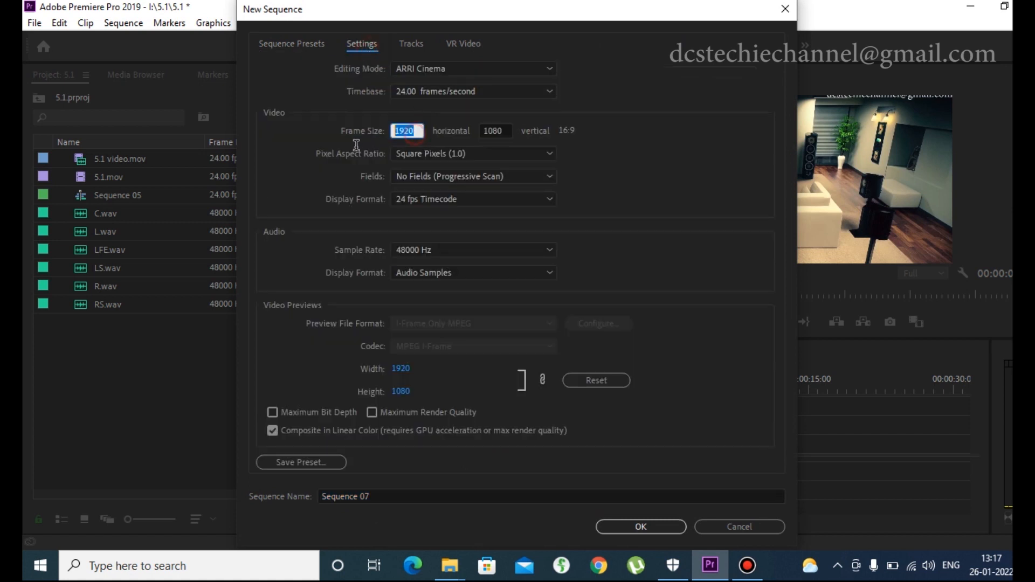
type("203")
left_click(495, 129)
type("858")
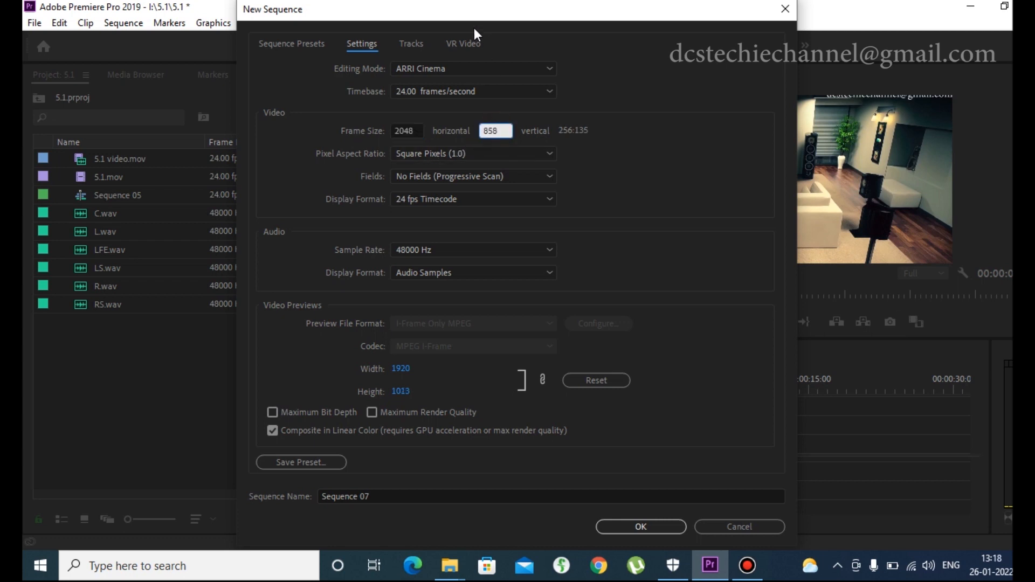
Set the new sequence's audio master to 5.1 and replace the four default audio tracks with one new track.
left_click(412, 42)
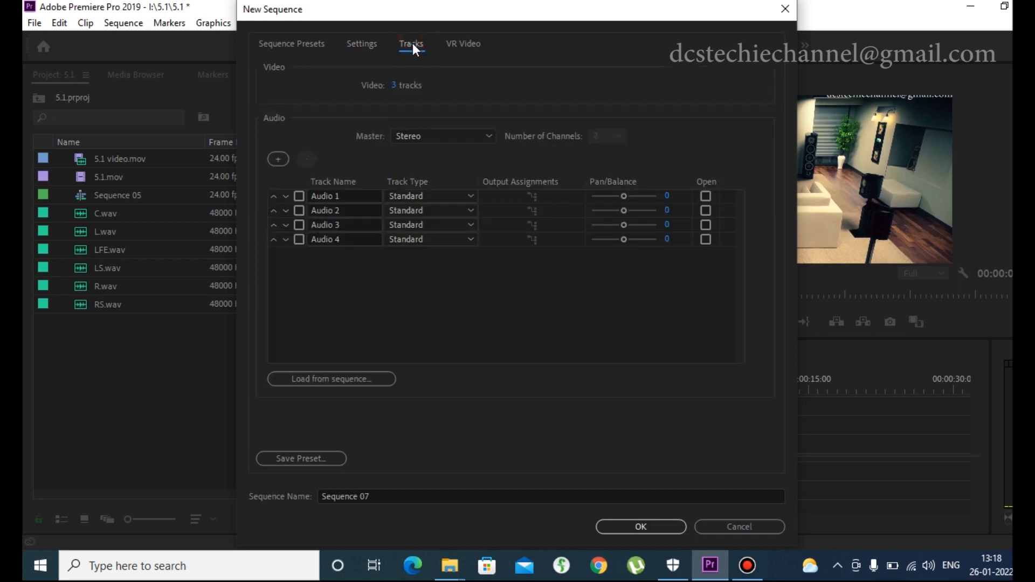
left_click(448, 138)
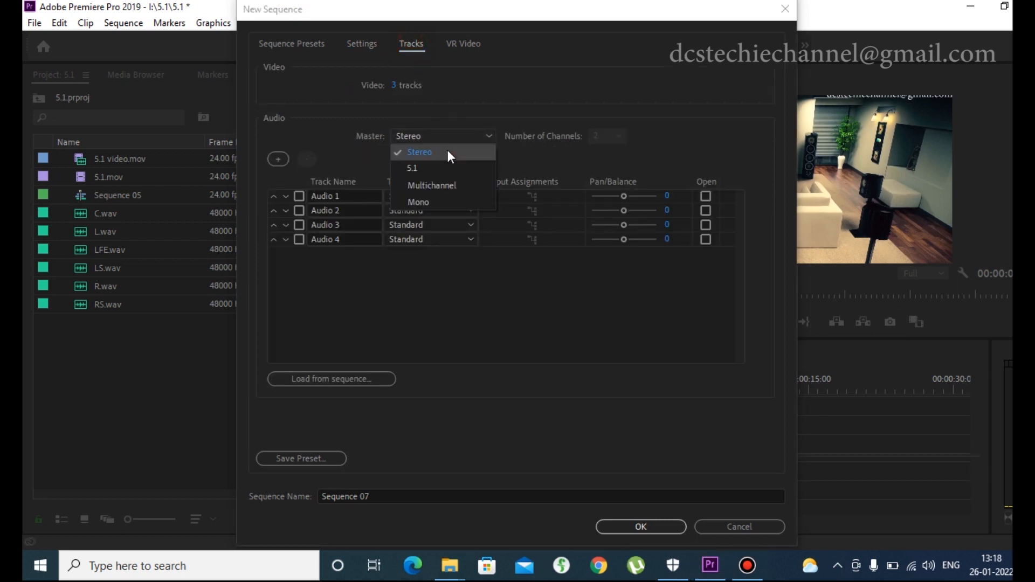
left_click(443, 164)
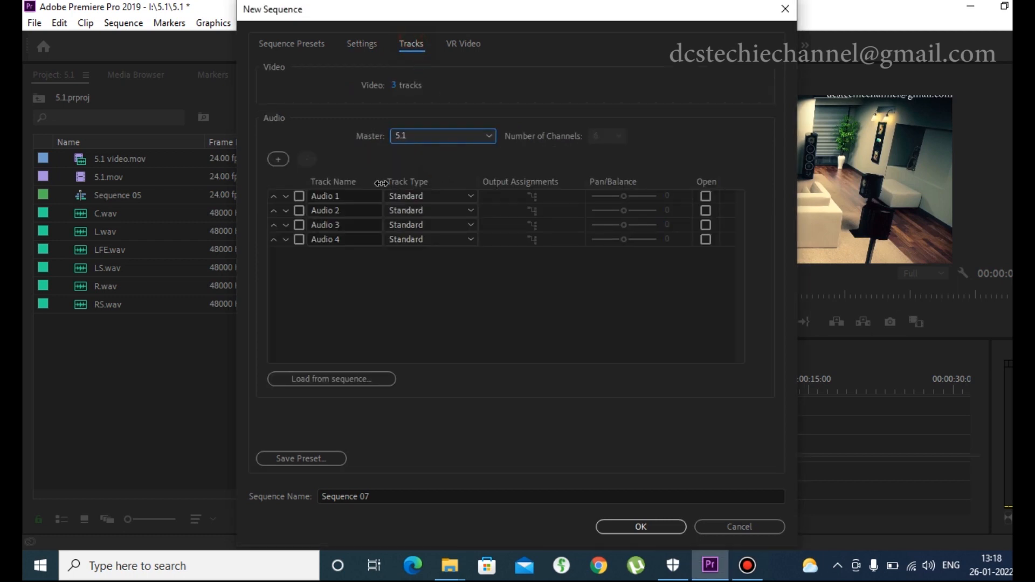
left_click(298, 239)
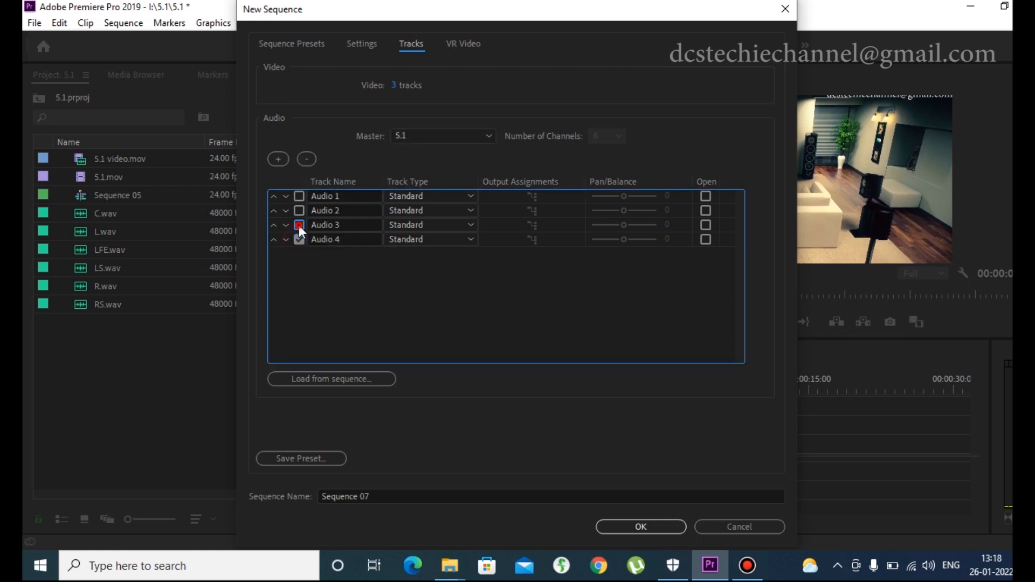
left_click(298, 197)
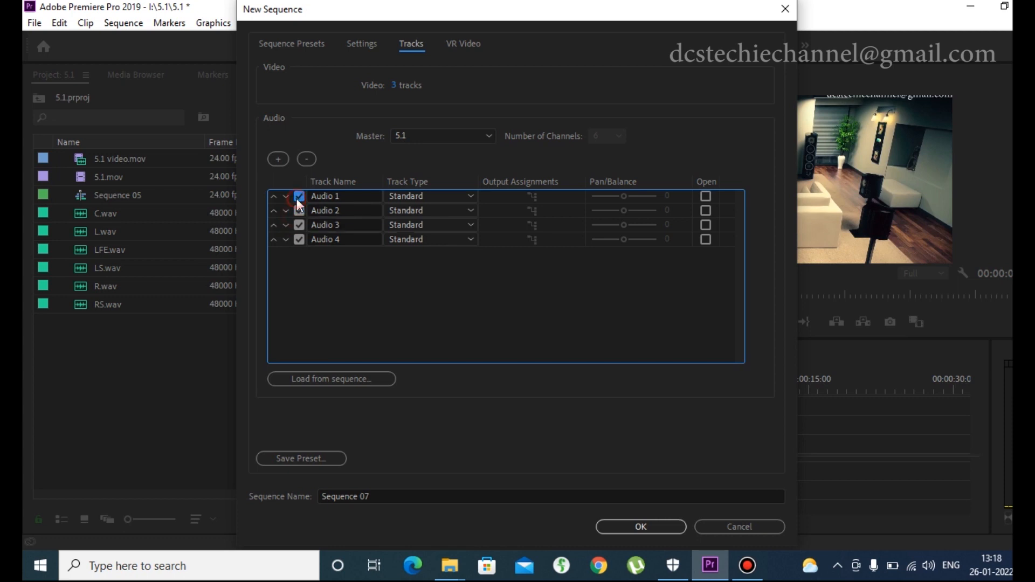
left_click(308, 158)
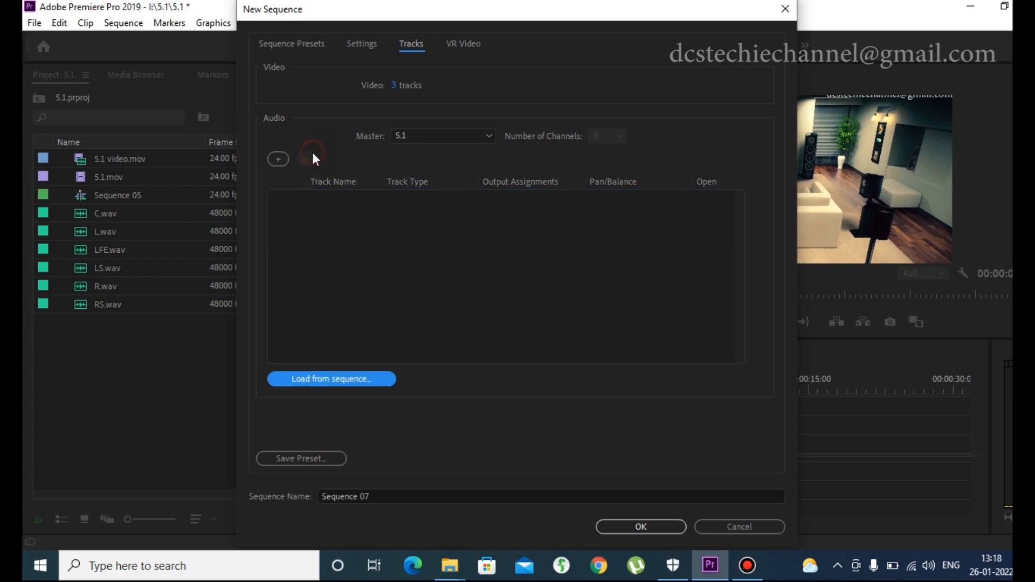
left_click(275, 163)
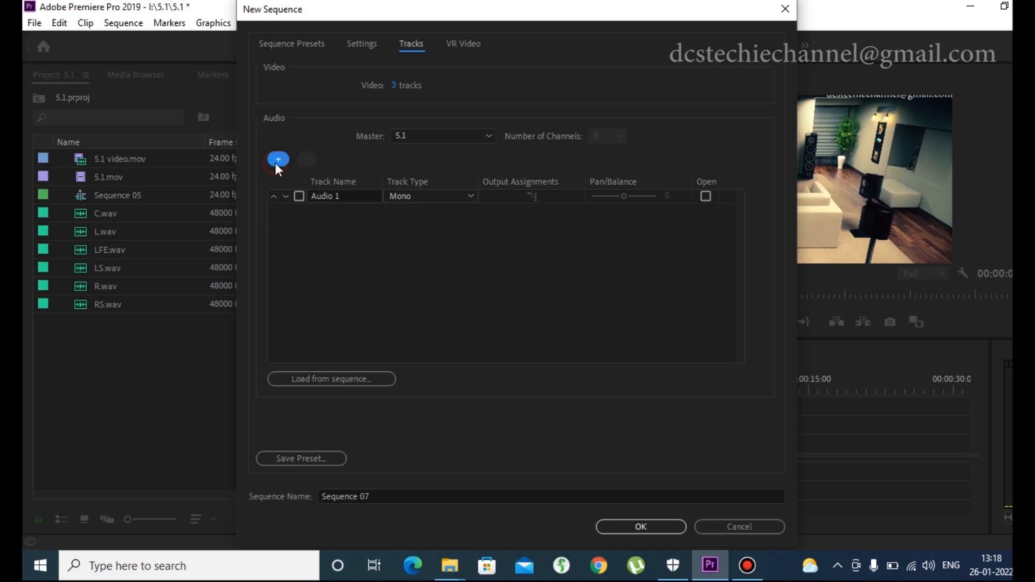
Set the new audio track's type to 5.1 and create the sequence.
left_click(445, 197)
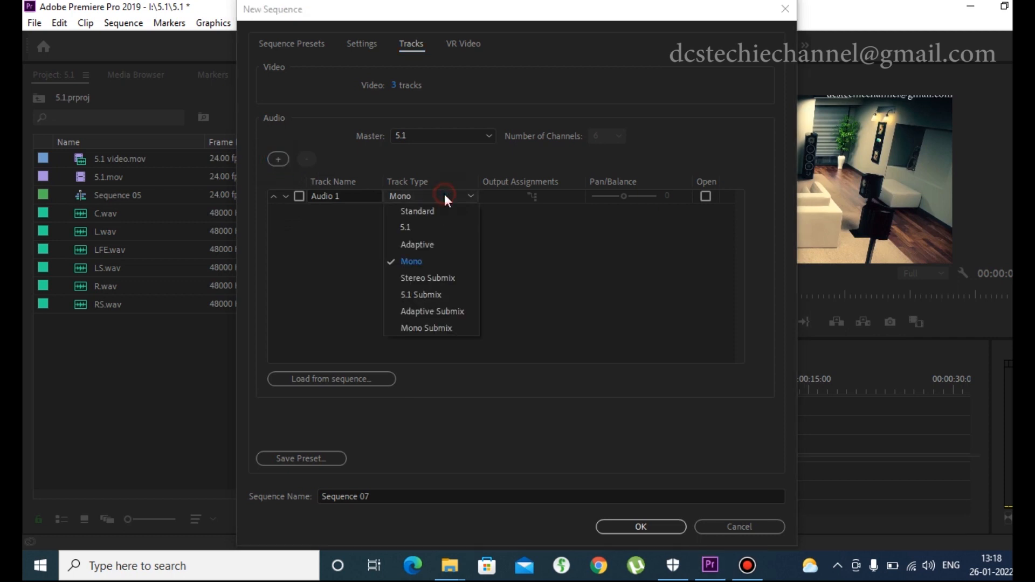
left_click(433, 225)
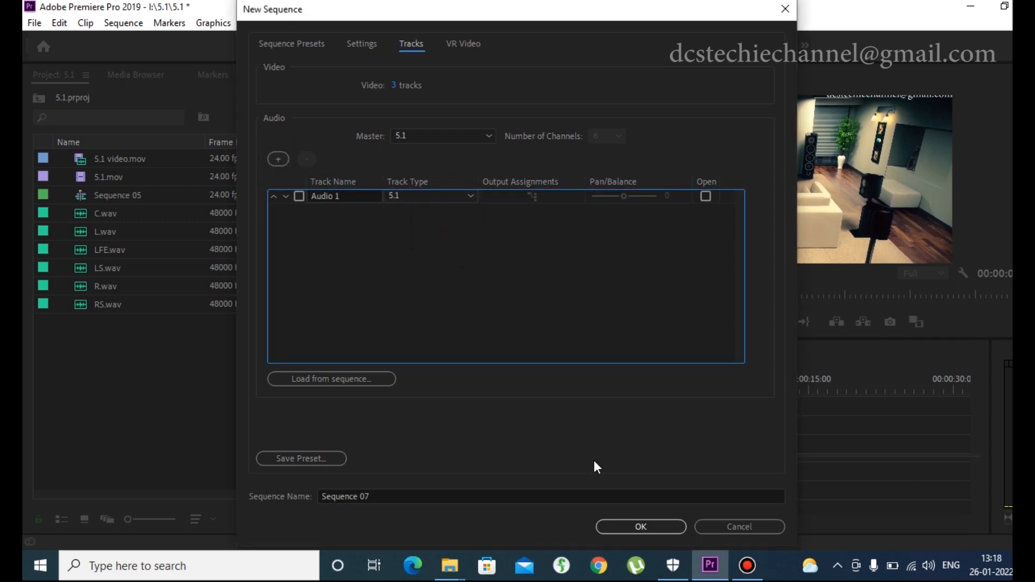
left_click(641, 526)
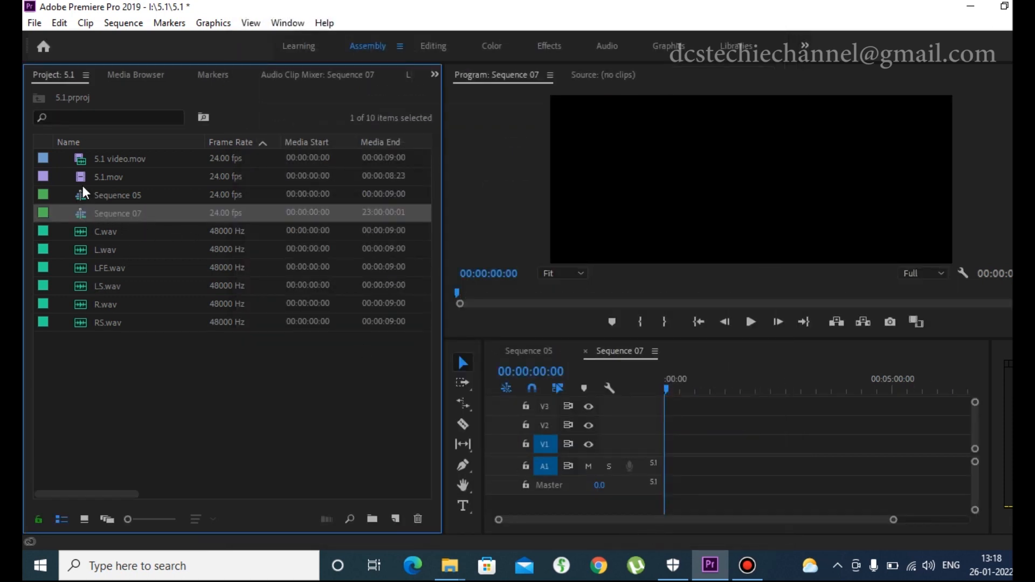
Place 5.1 video.mov at the start of the new sequence on tracks V1 and A1 and play it back.
left_click(85, 159)
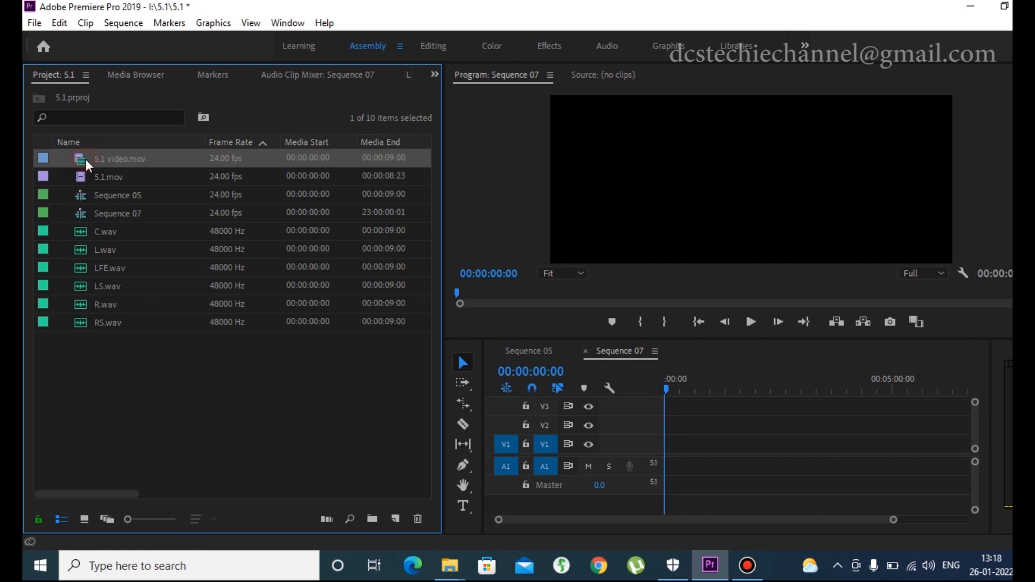
left_click_drag(82, 163, 661, 468)
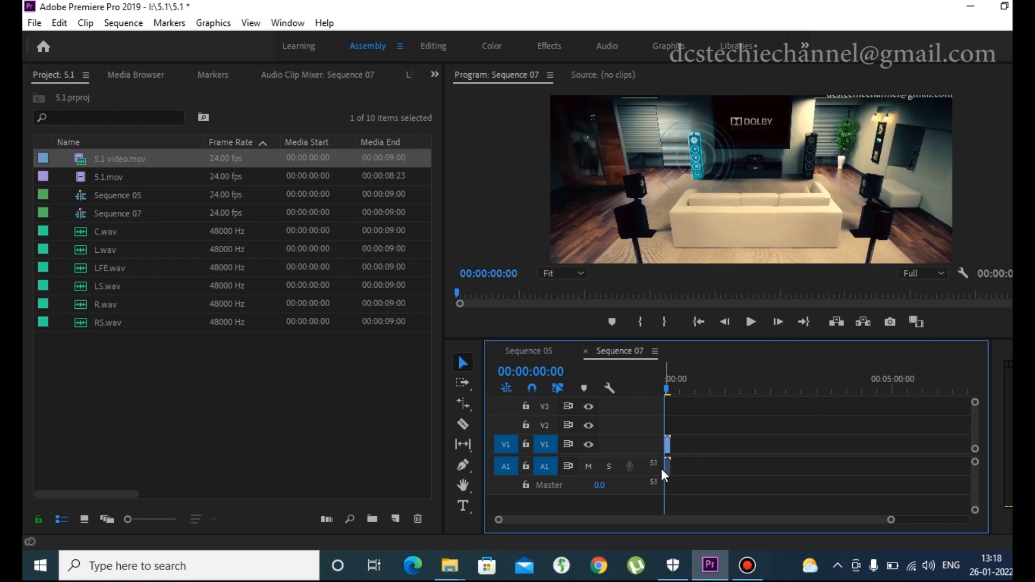
key("space")
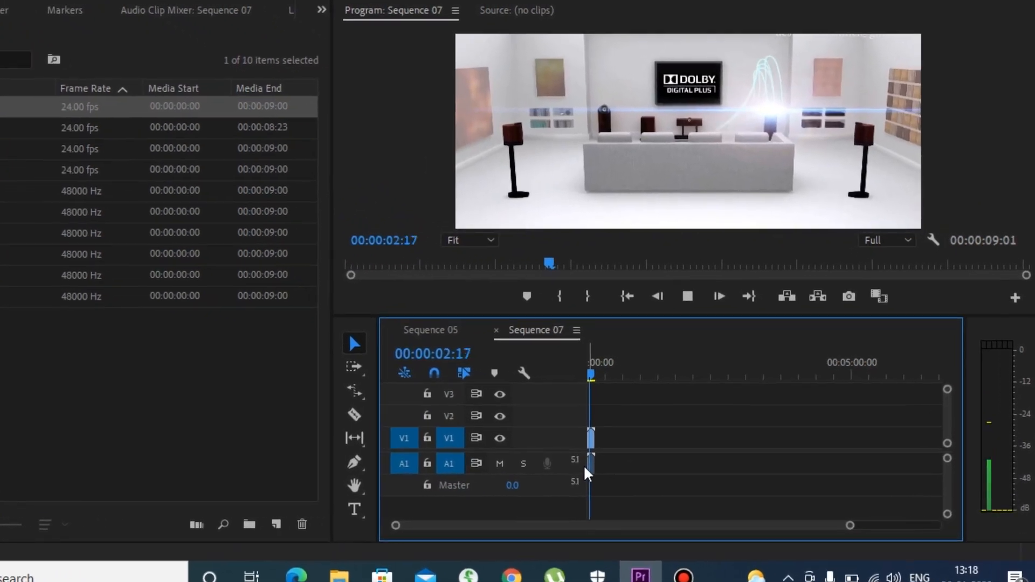